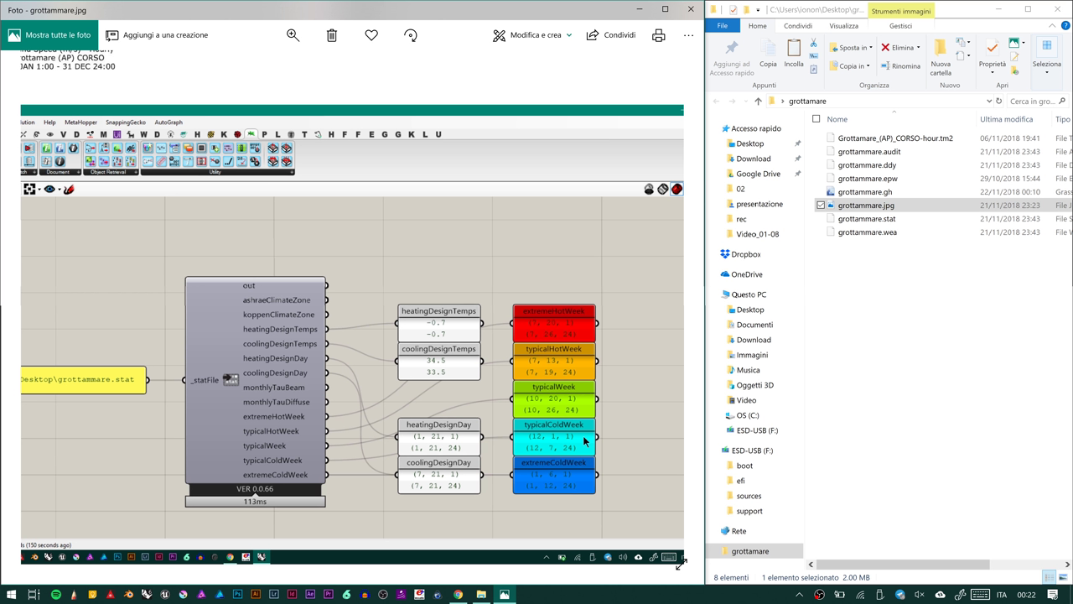
Select Grottamare_(AP)_CORSO-hour.tm2 in the grottamare folder and close the grottammare.jpg picture
mouse_move(248, 396)
left_mouse_down()
mouse_move(350, 396)
mouse_move(258, 397)
left_mouse_up()
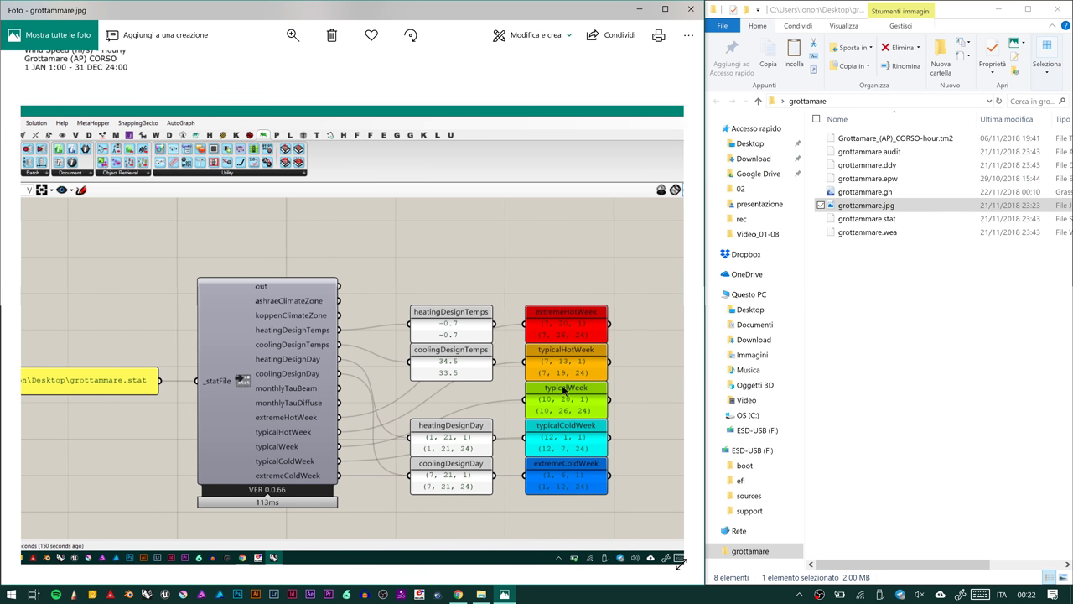
left_click(892, 137)
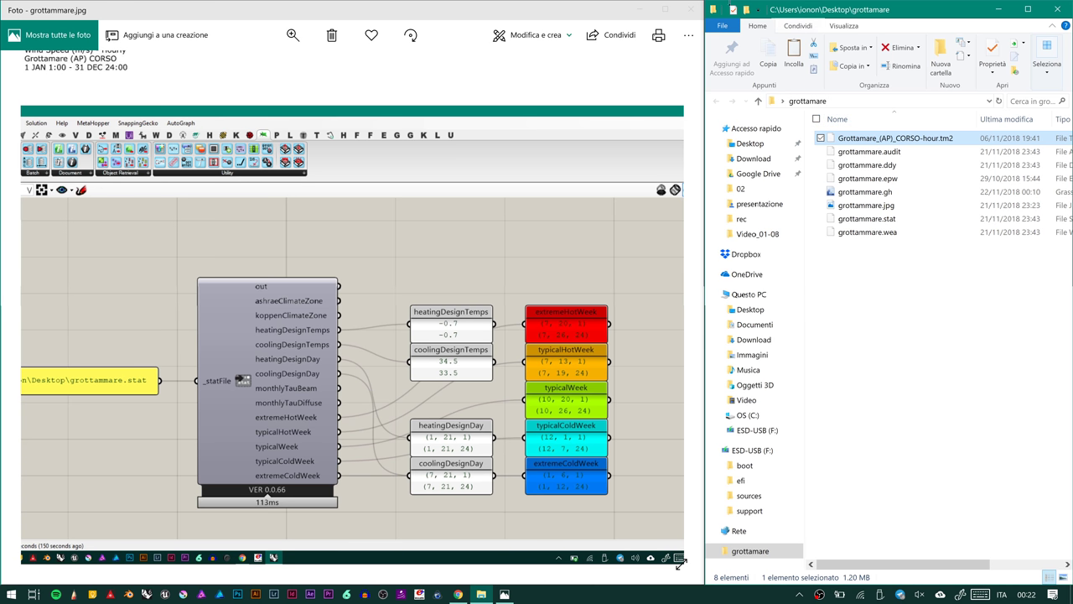
left_click(689, 10)
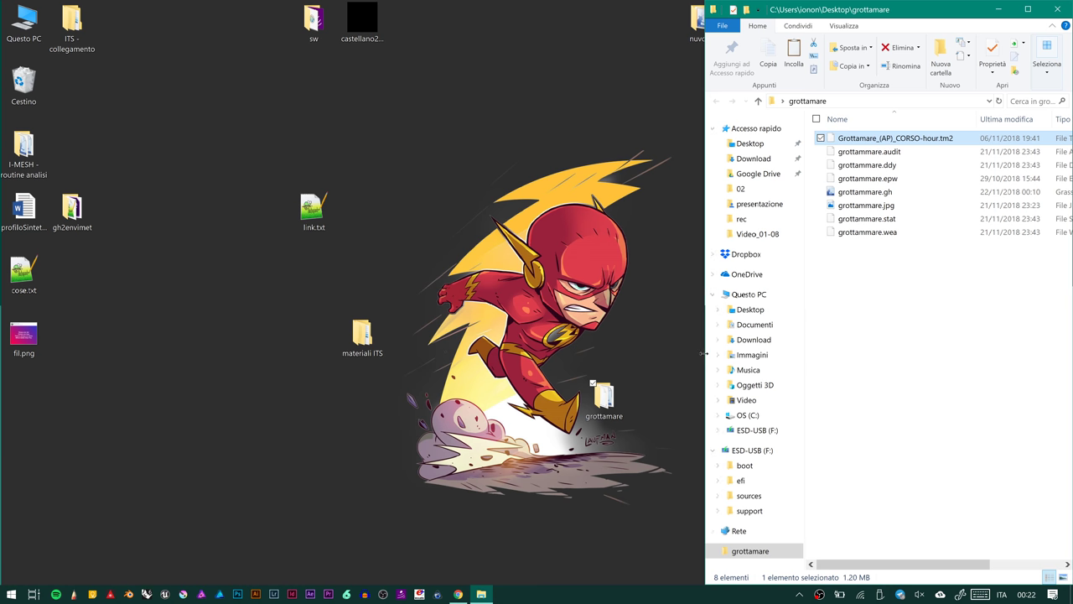
Narrow the grottamare folder window and move the grottamare folder icon to a free spot on the desktop
left_click_drag(704, 353, 729, 354)
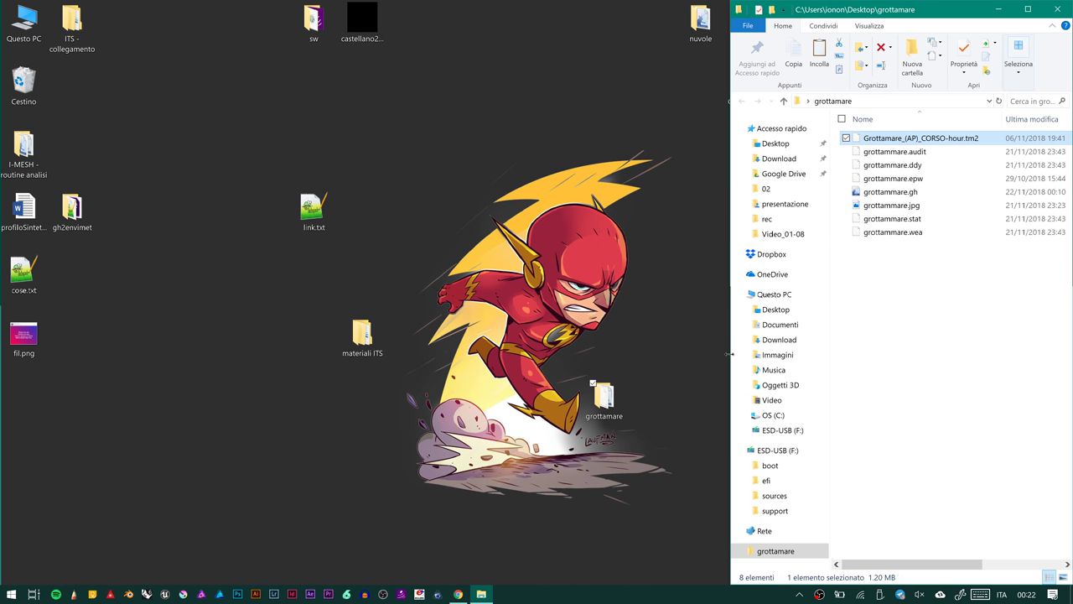
left_click_drag(606, 397, 662, 380)
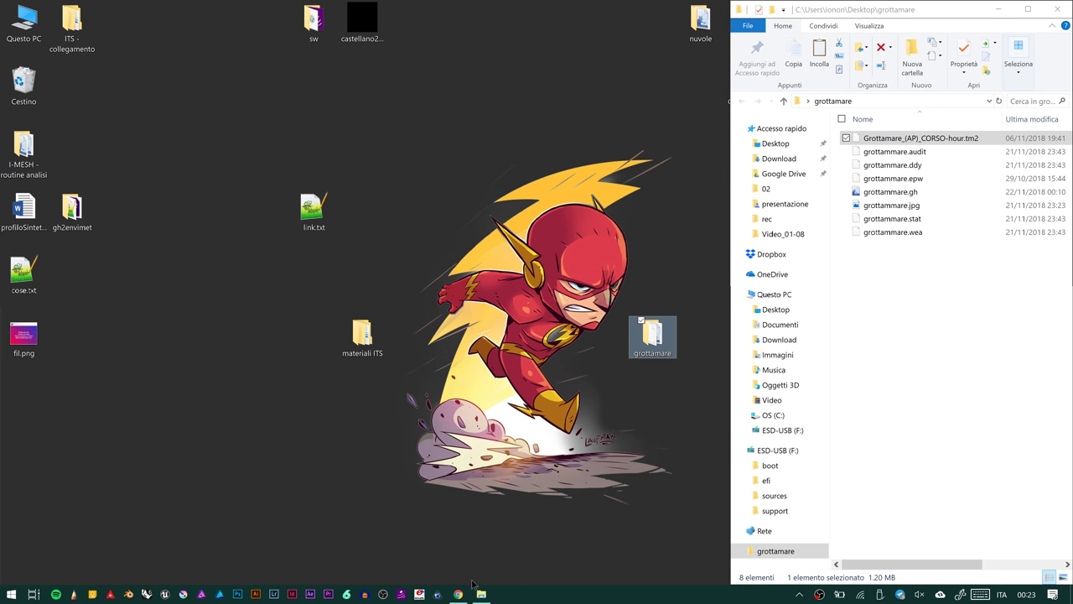
Switch to Chrome, search Google for energyplus in a new tab, view the EnergyPlus Downloads page and close the browser
mouse_move(458, 594)
left_click(459, 594)
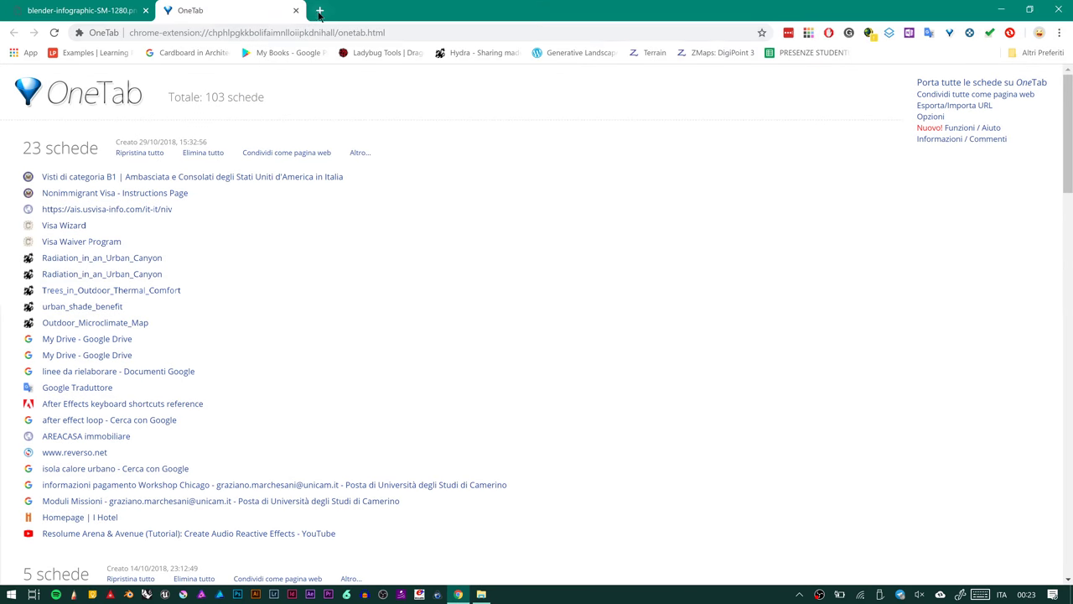
left_click(319, 11)
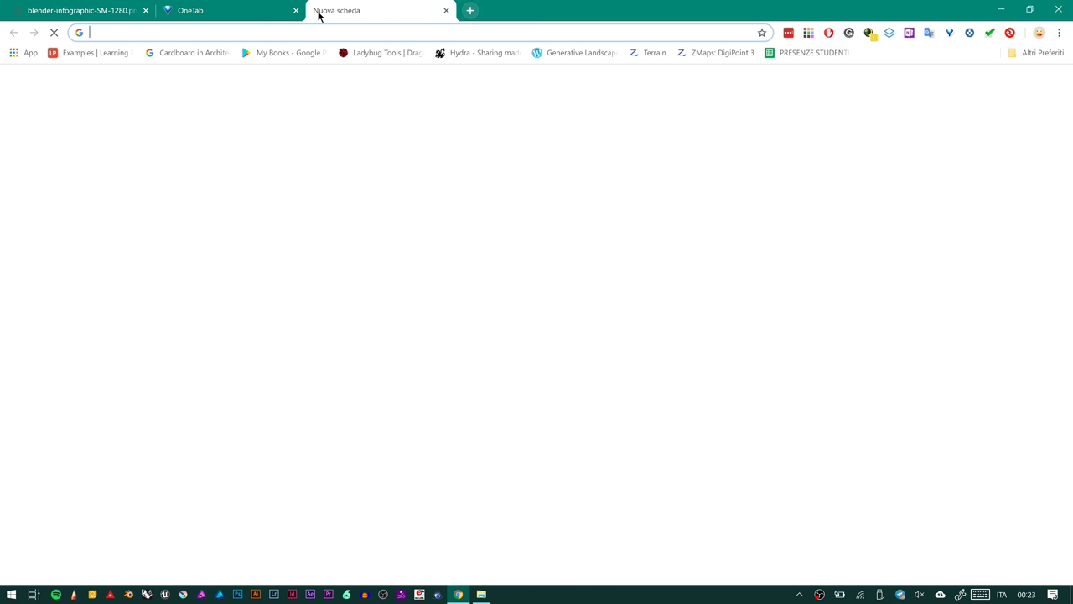
type("ene")
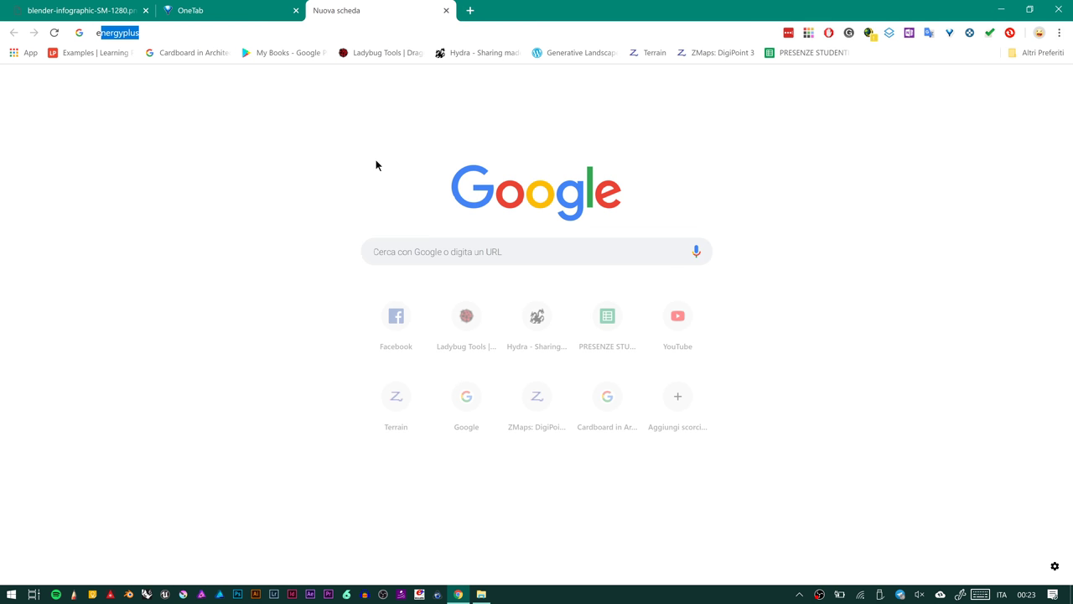
type("rgy")
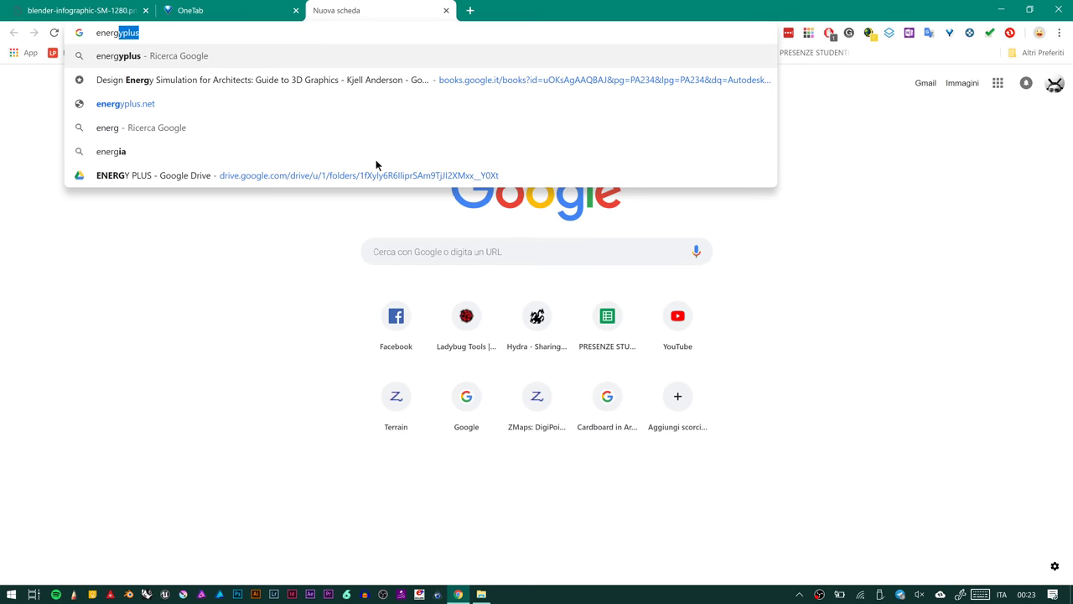
key("Return")
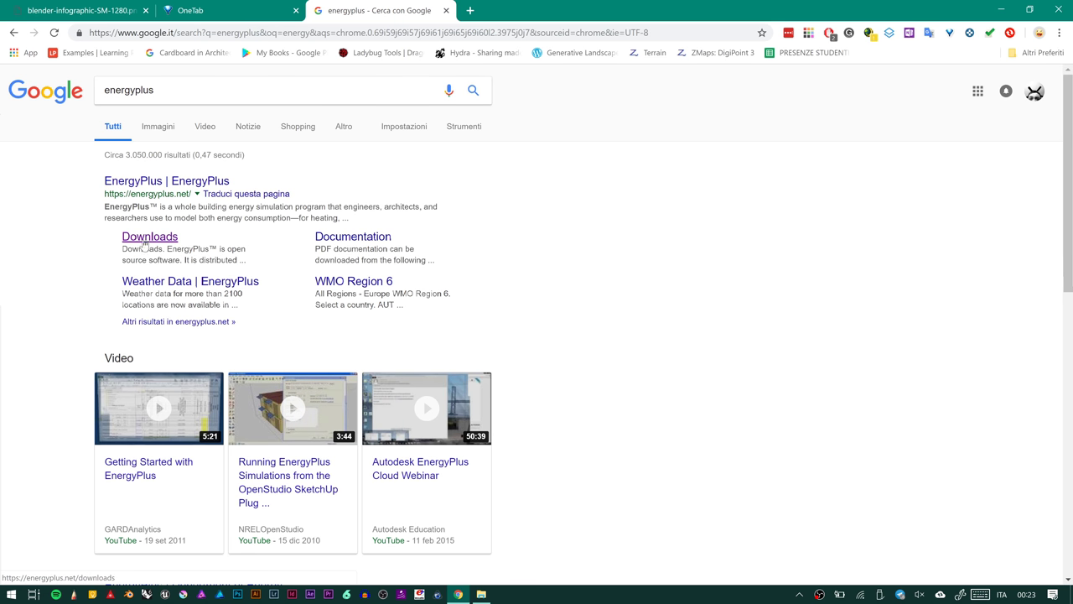
left_click(143, 242)
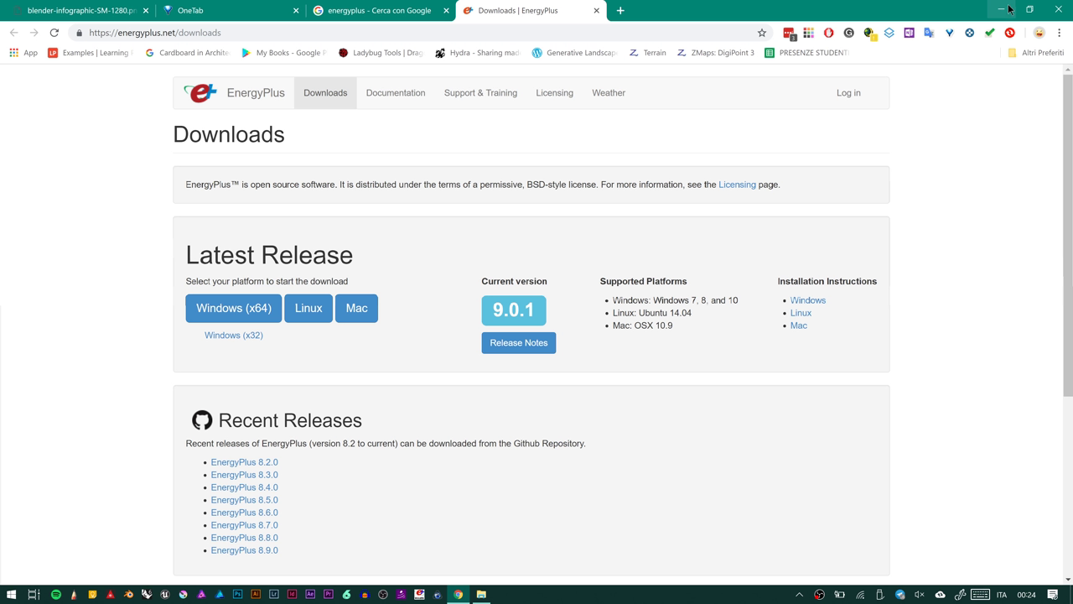
left_click(1059, 11)
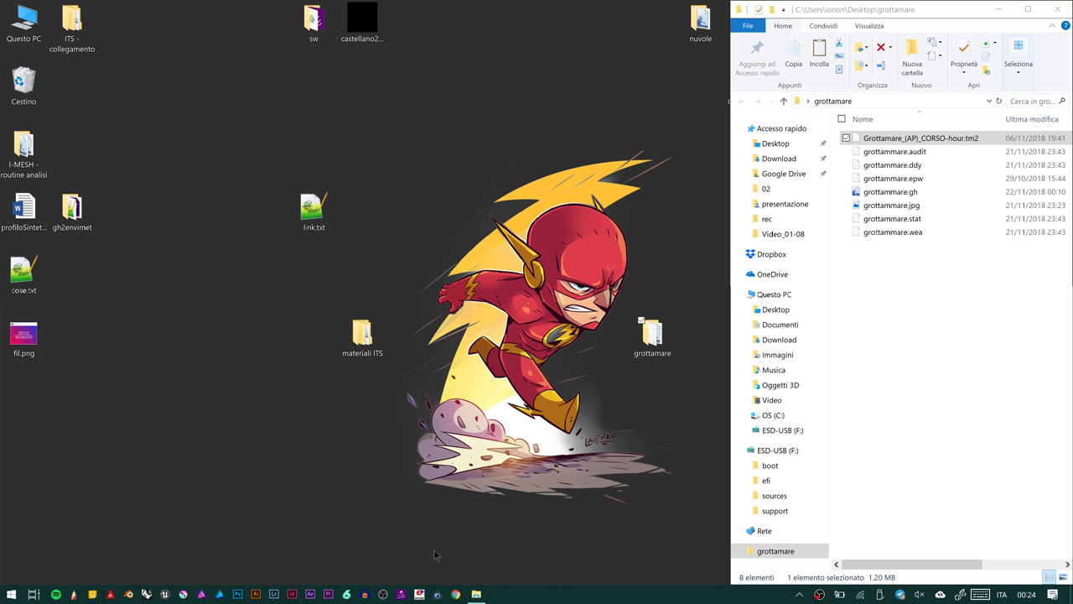
Open the file location of the Weather Statistics and Conversions shortcut from its properties, and place the folder window beside the grottamare one
right_click(421, 597)
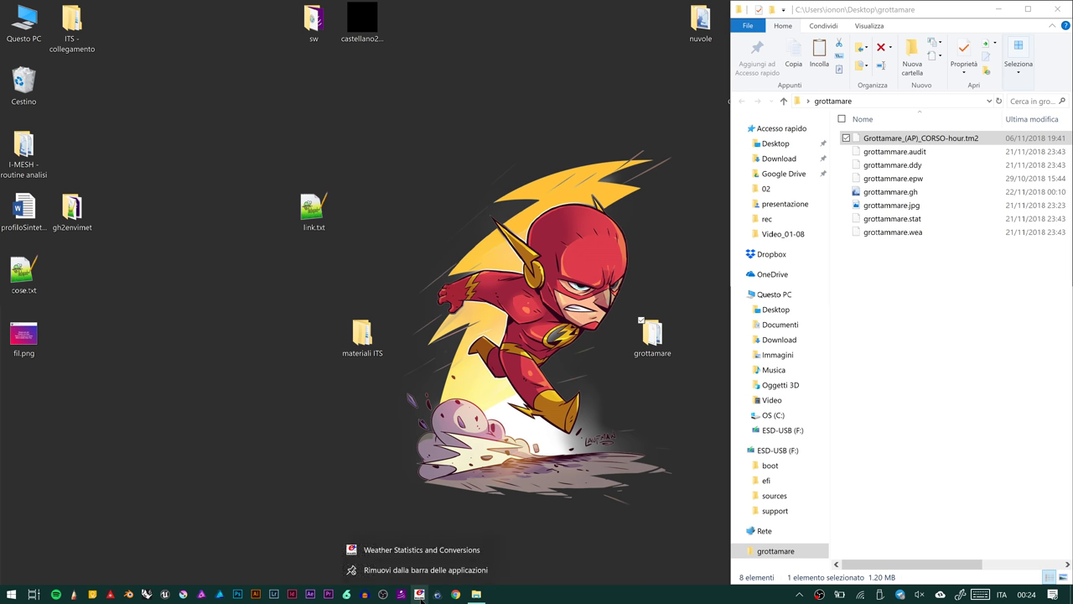
right_click(467, 559)
right_click(467, 554)
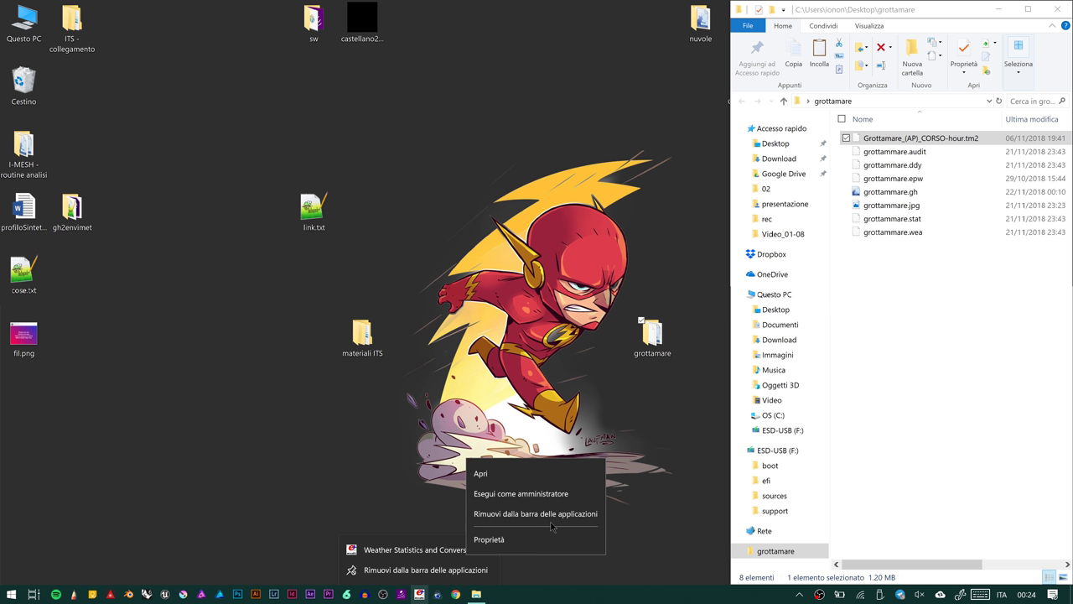
left_click(529, 540)
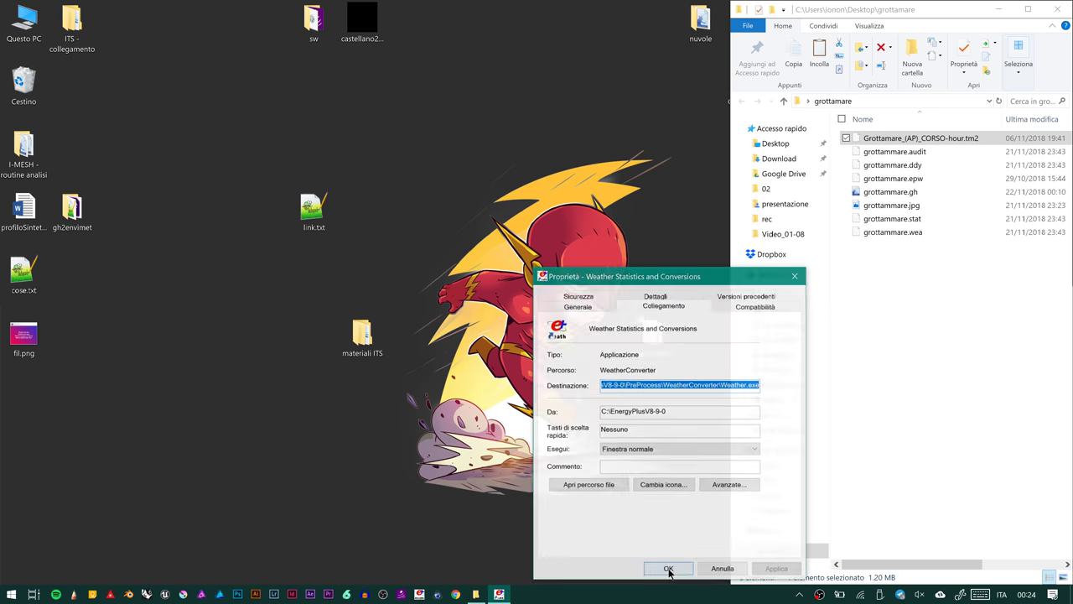
left_click(609, 485)
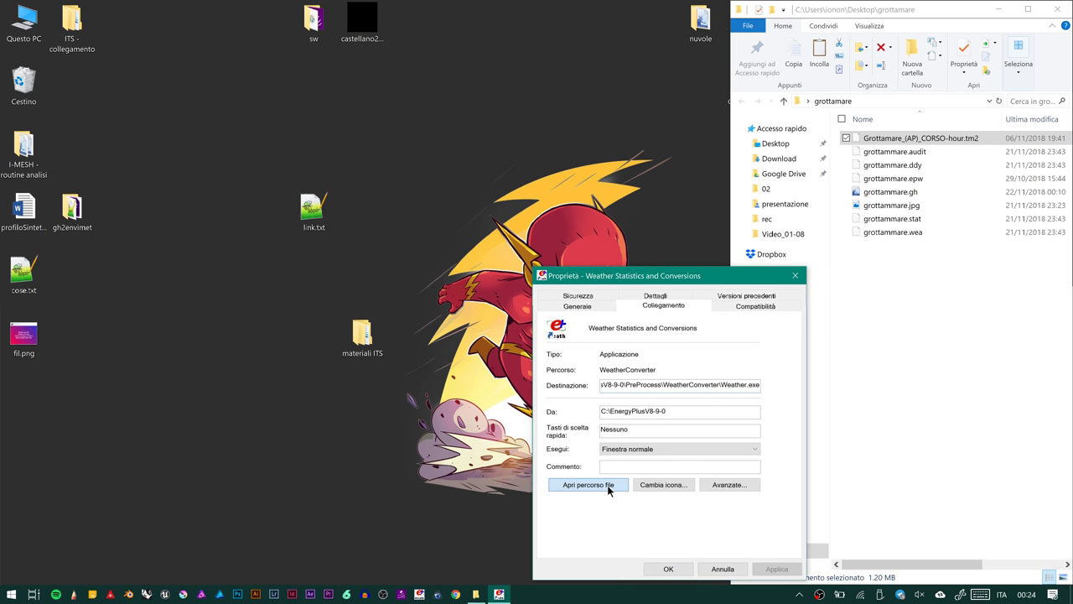
left_click(722, 568)
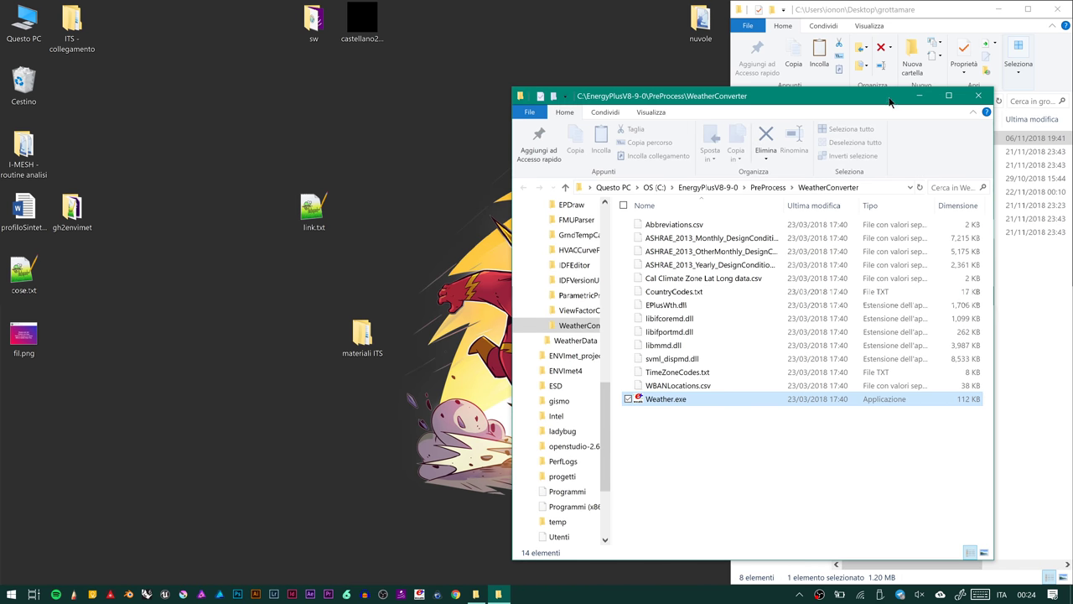
left_click_drag(872, 100, 461, 91)
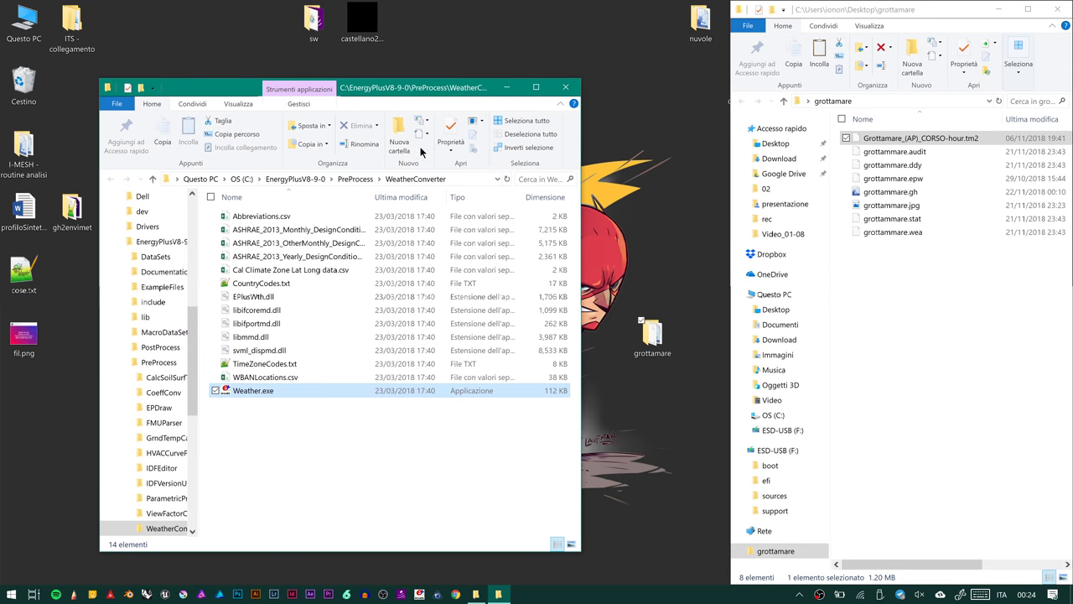
Launch Weather.exe from the WeatherConverter folder and close that folder's window
left_click(458, 179)
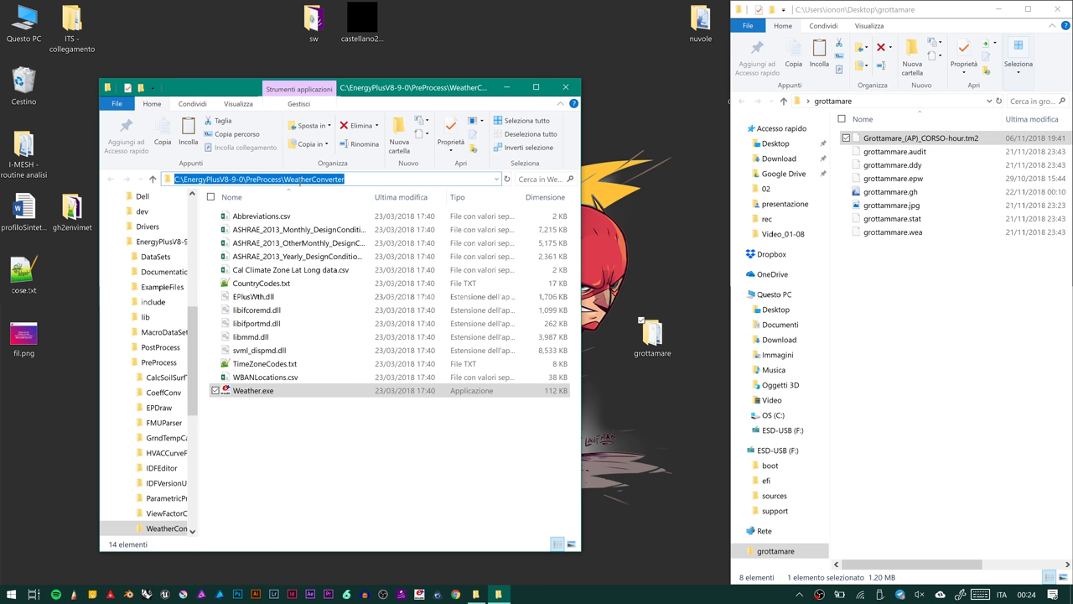
double_click(267, 395)
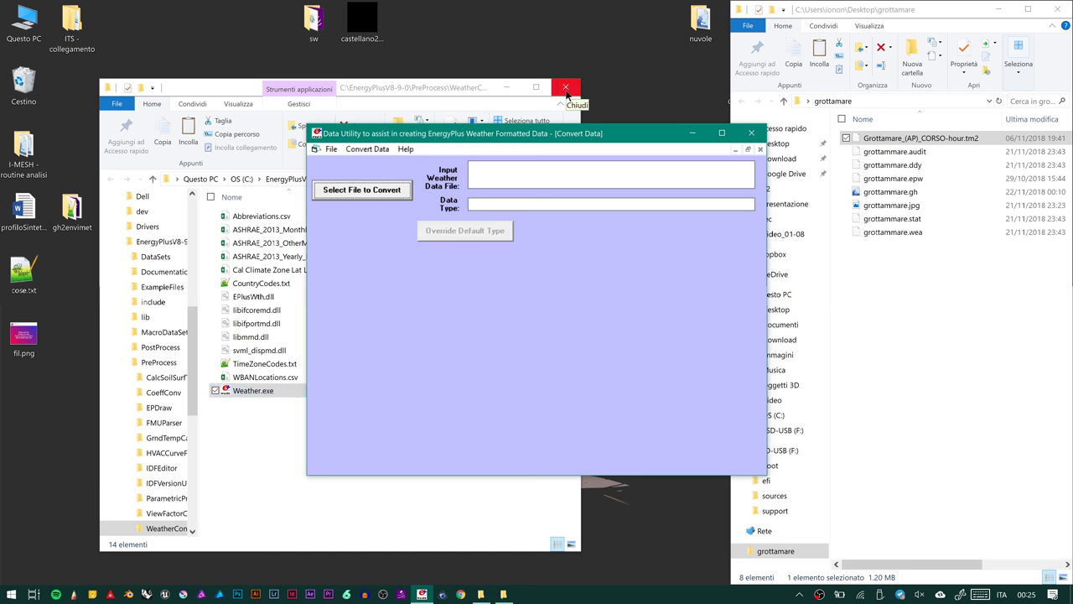
left_click(566, 89)
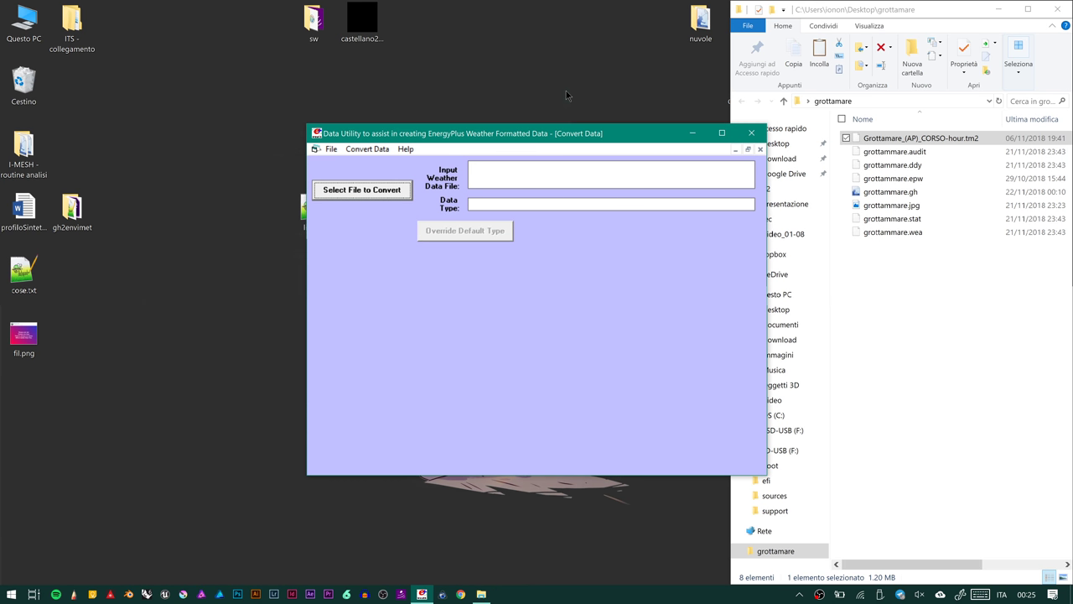
left_click(367, 191)
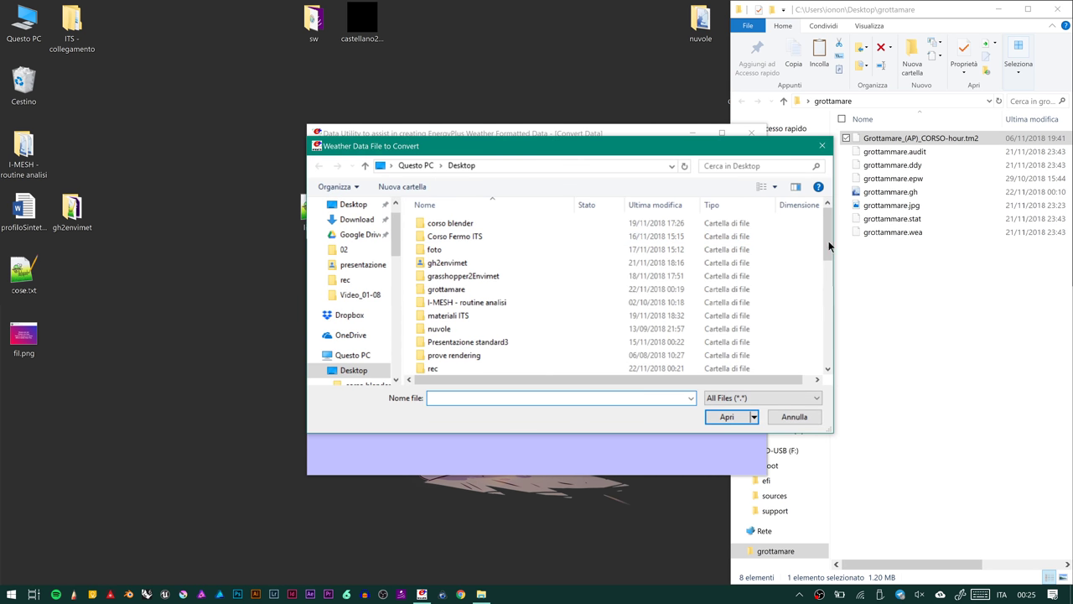
left_click(495, 321)
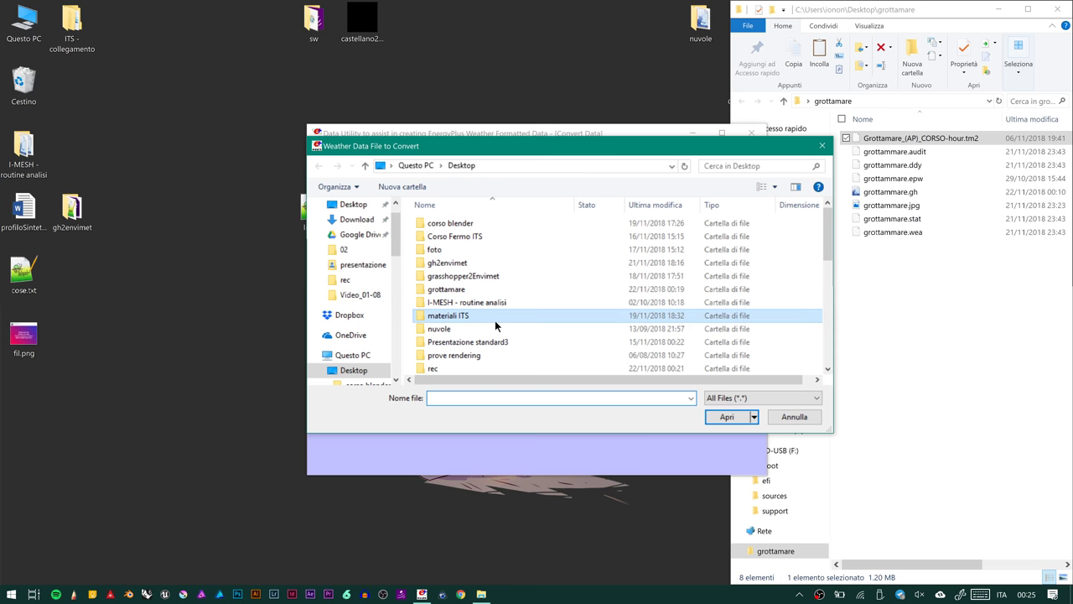
left_click(494, 320)
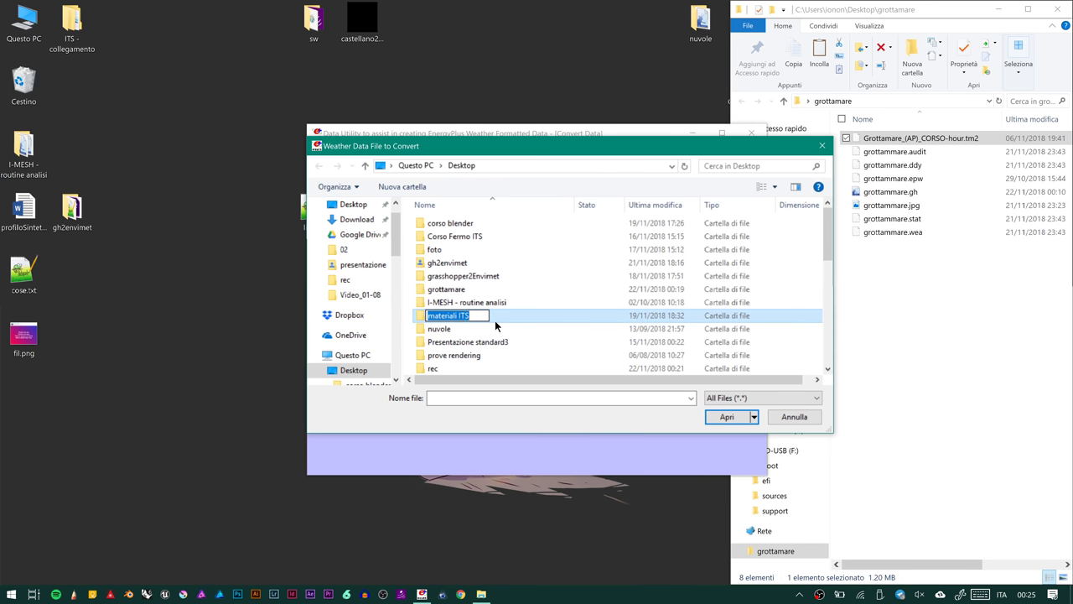
key("Escape")
key("Escape")
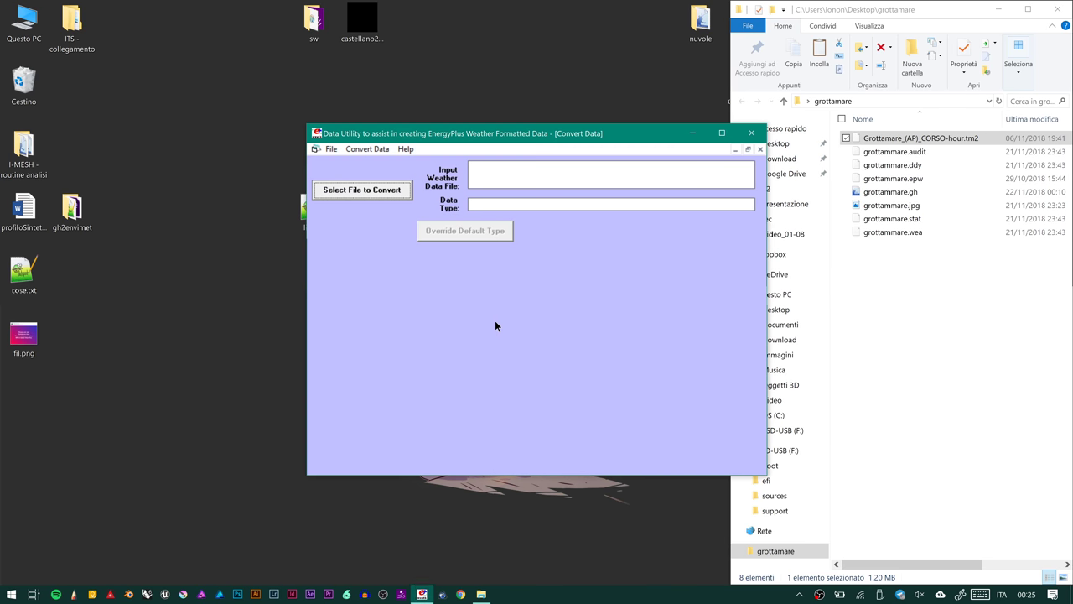
Load Grottamare_(AP)_CORSO-hour.tm2 from the grottamare folder on the Desktop as the weather data file to convert
left_click(376, 195)
type("g")
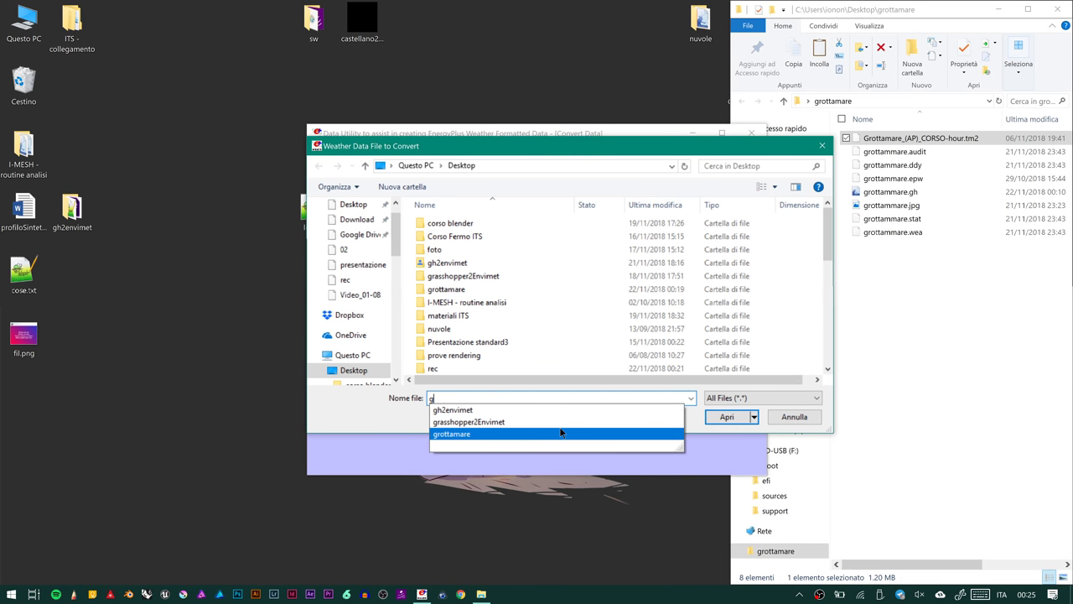
left_click(561, 433)
left_click(721, 415)
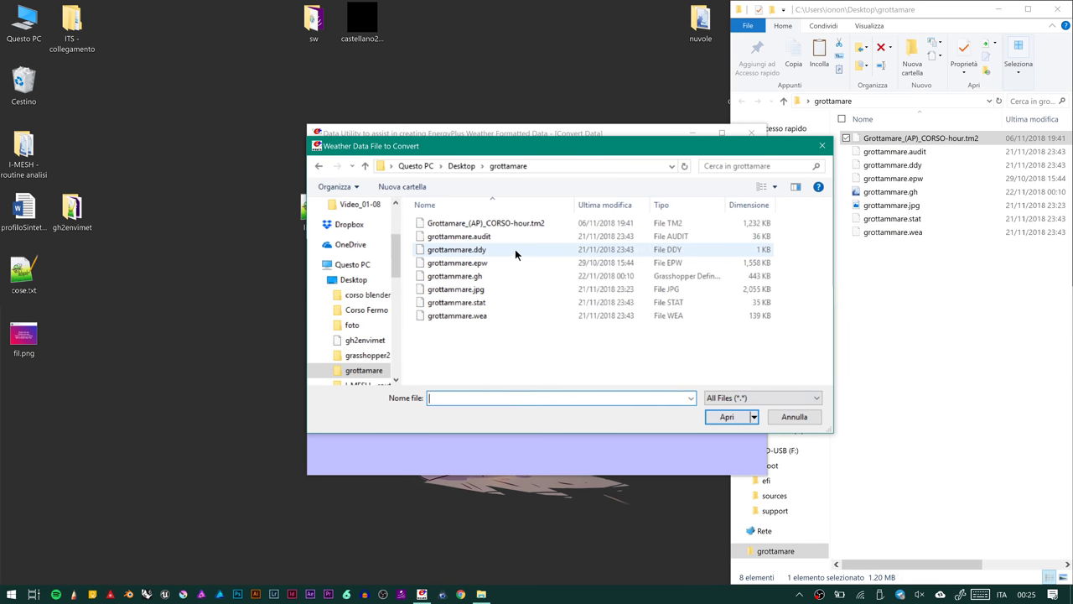
double_click(467, 224)
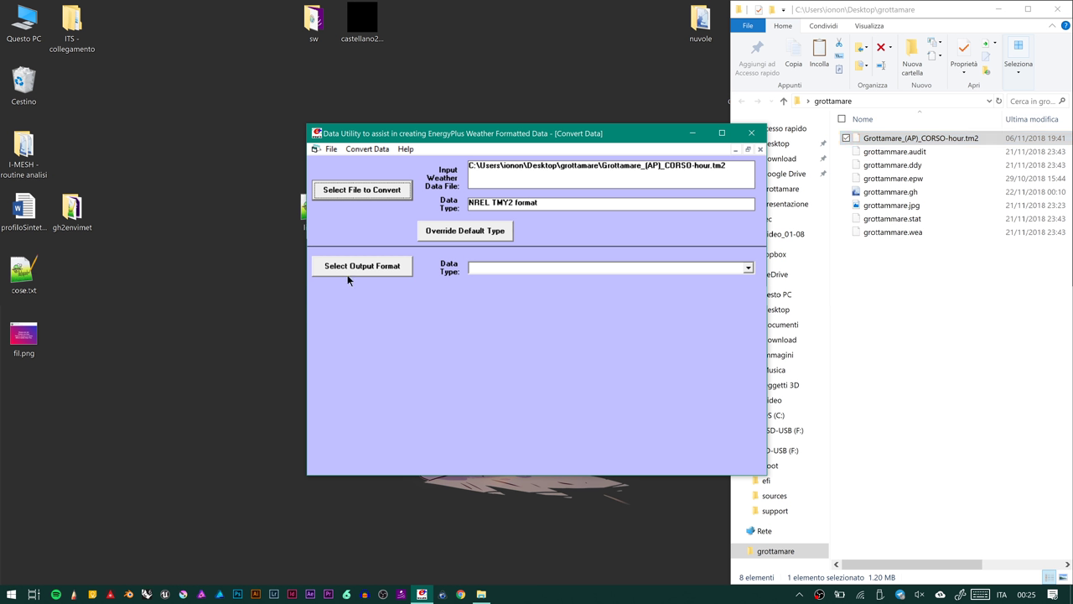
Set the output format to EnergyPlus weather format (EPW) and the converted file's destination to grottammare on the Desktop
left_click(748, 269)
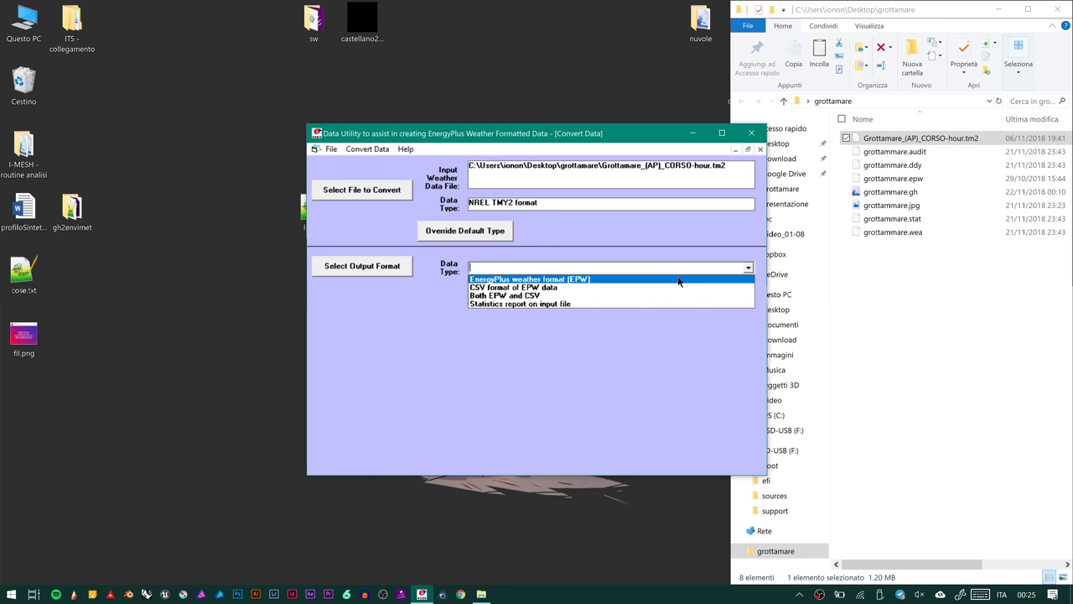
left_click(597, 281)
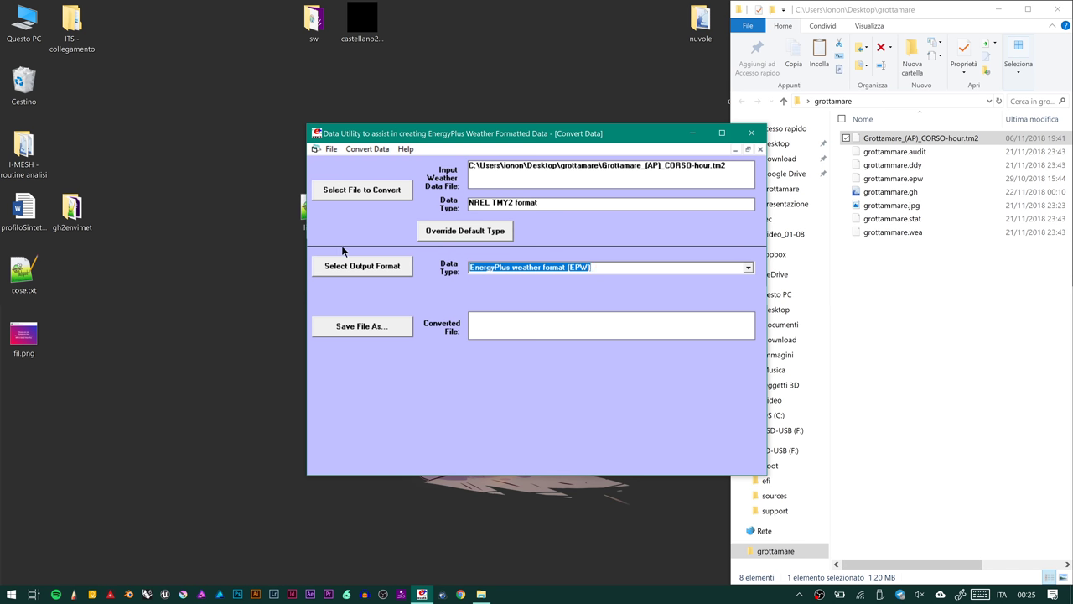
left_click(360, 326)
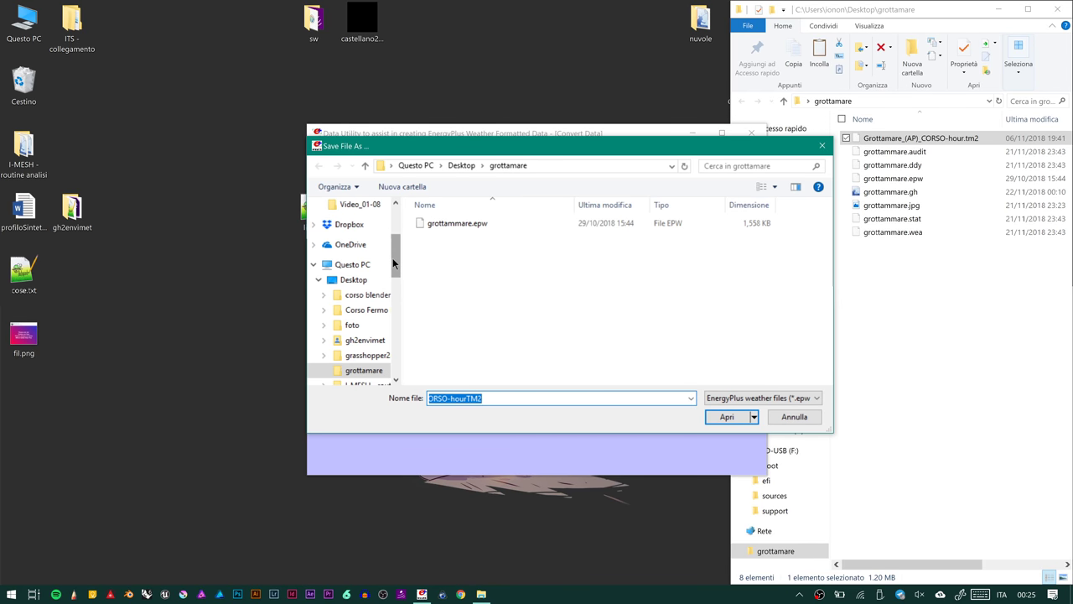
scroll(386, 214, "up", 3)
scroll(385, 215, "down", 3)
left_click(460, 166)
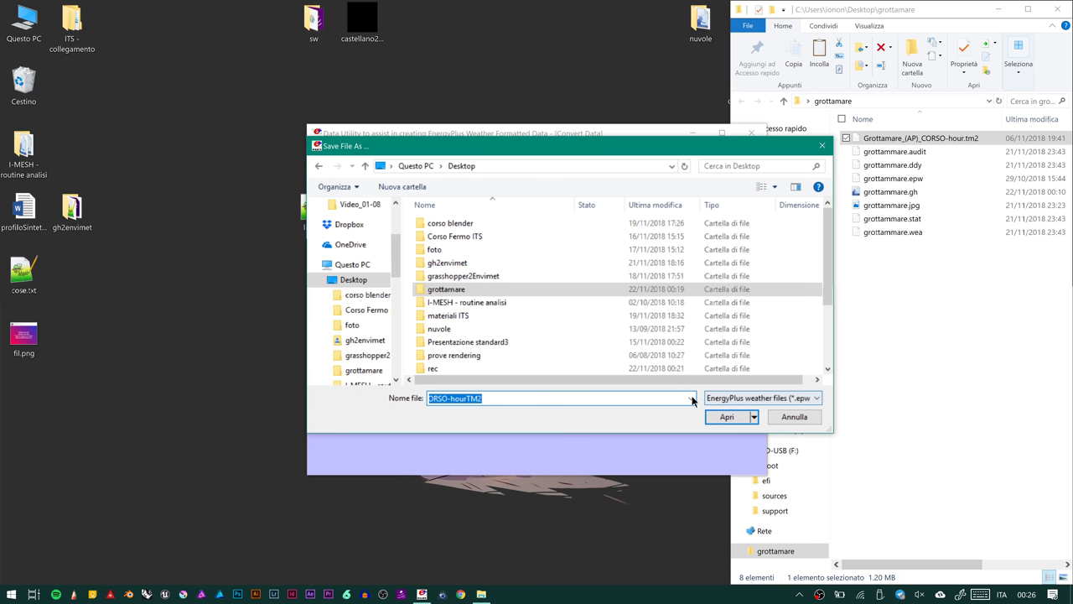
type("grott")
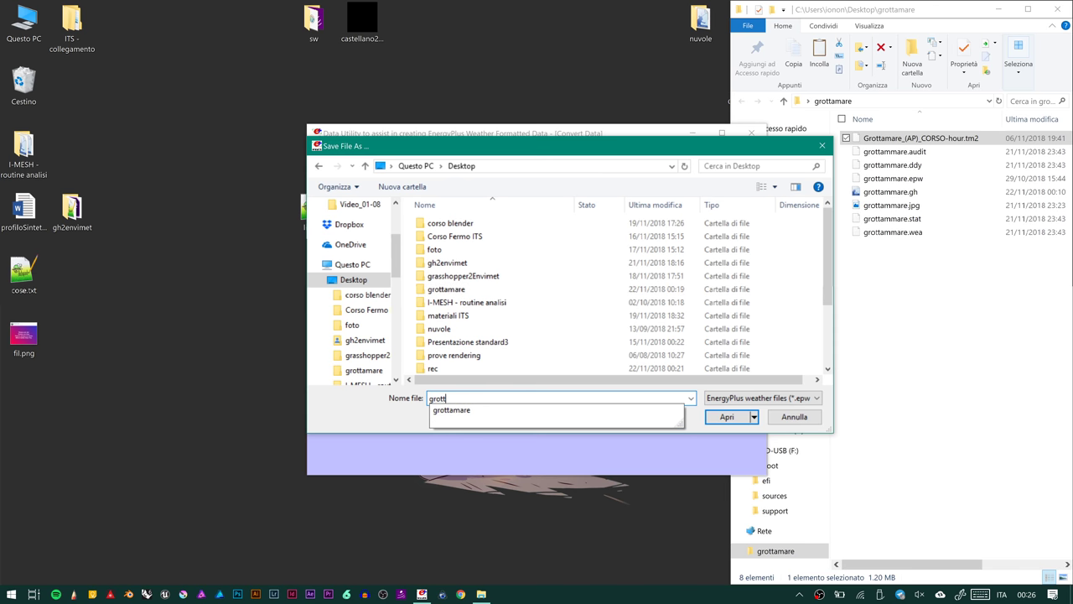
type("ammare")
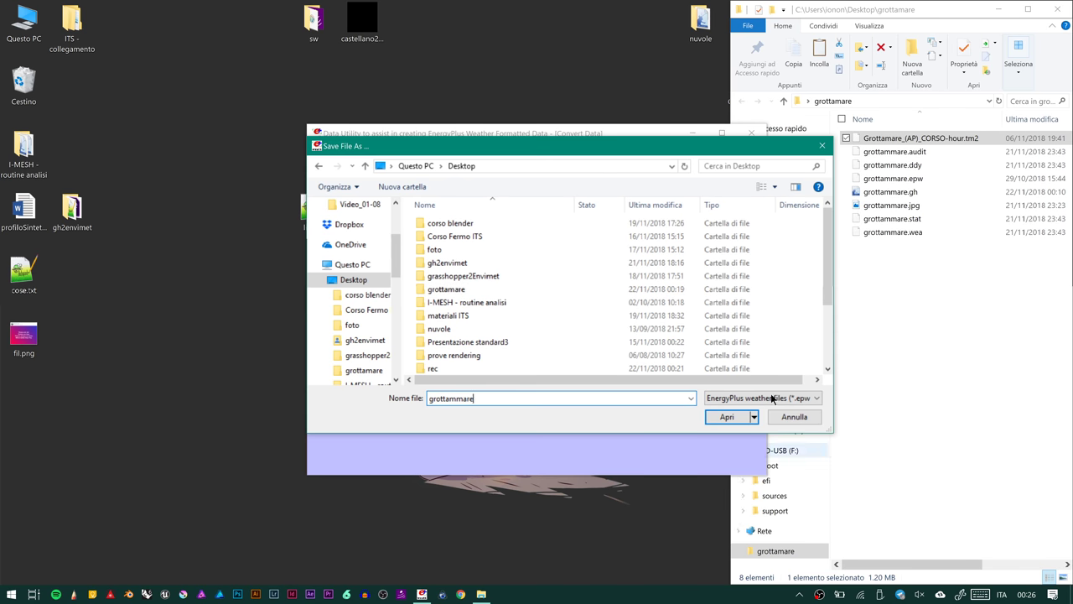
left_click(741, 422)
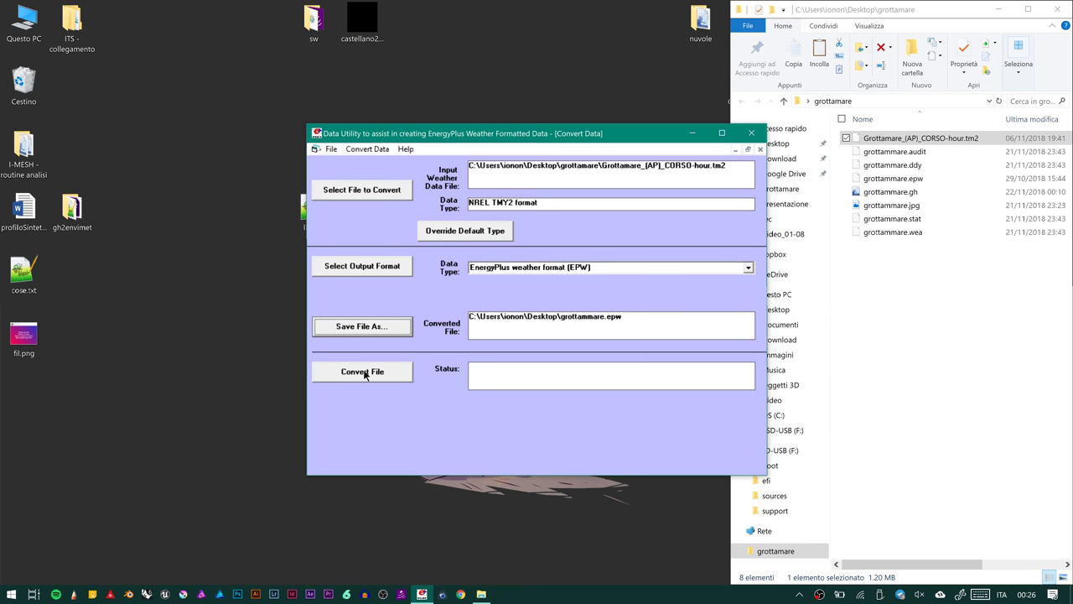
Convert the loaded Grottamare TM2 file to EPW and dismiss the processing message
left_click(364, 373)
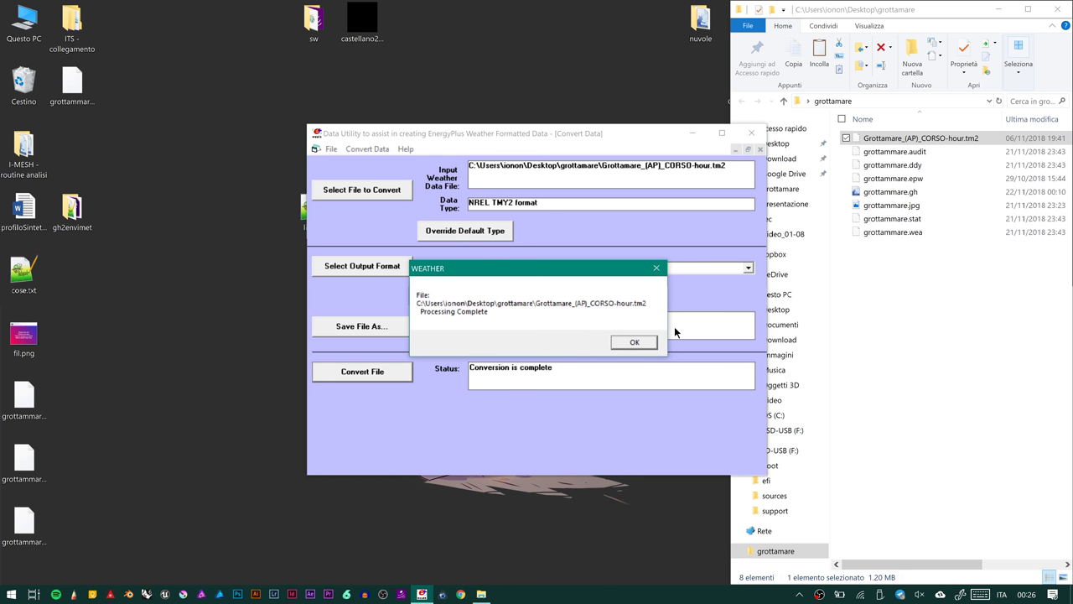
left_click(638, 345)
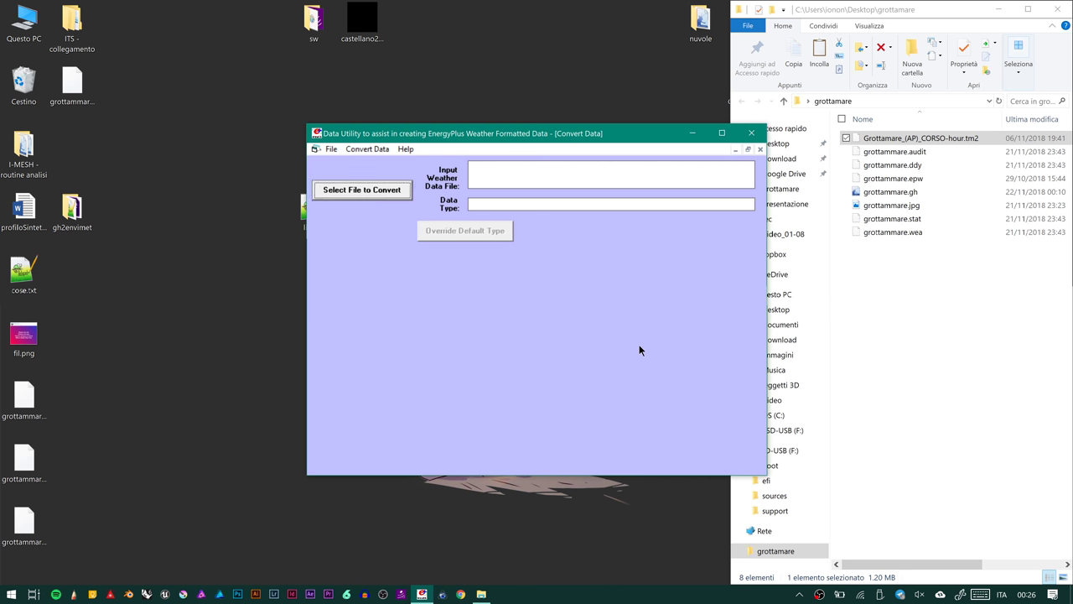
Delete grottammare.audit from the Desktop and move grottammare.epw into its place between the stat and ddy files
left_click(24, 401)
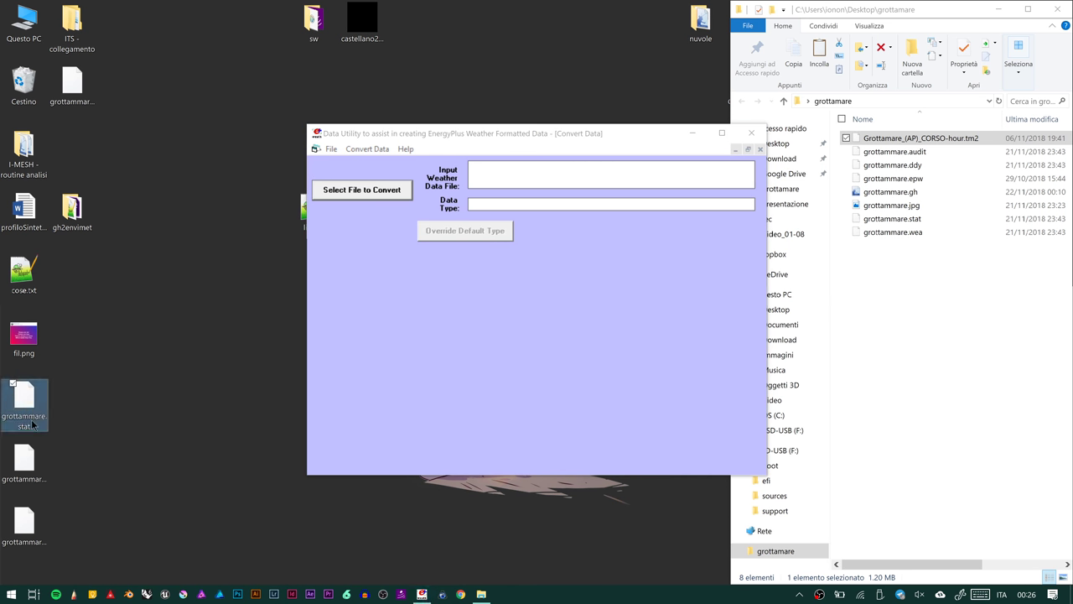
left_click(20, 463)
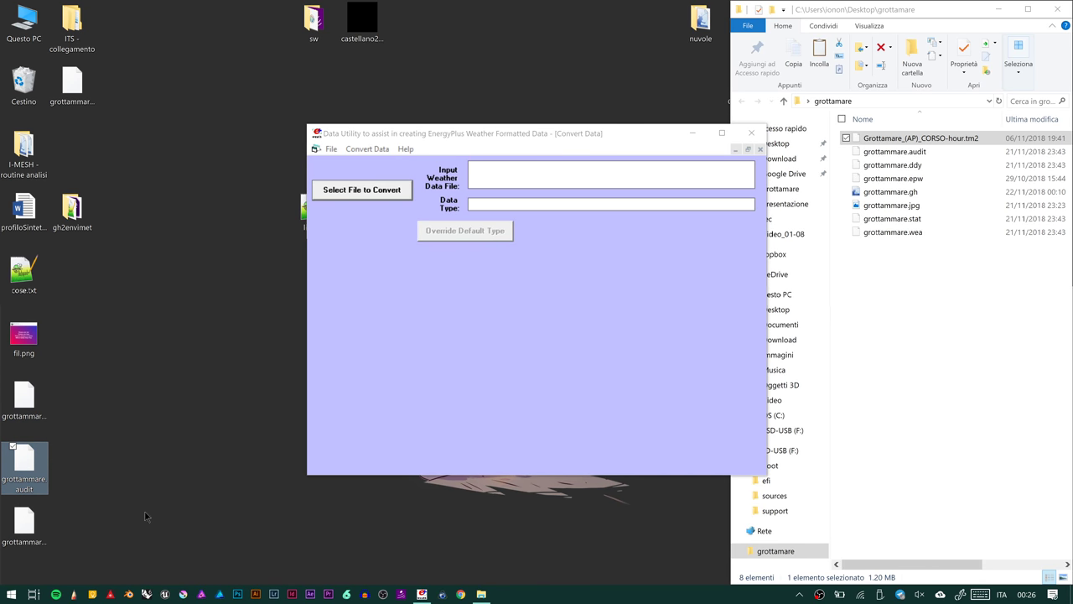
left_click(25, 524)
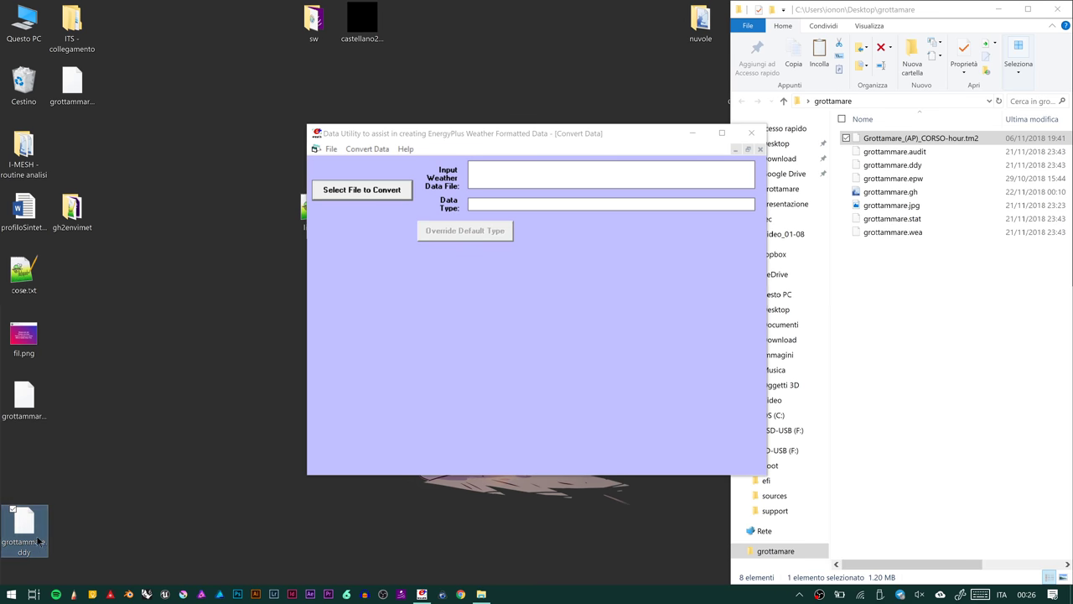
left_click_drag(80, 90, 37, 463)
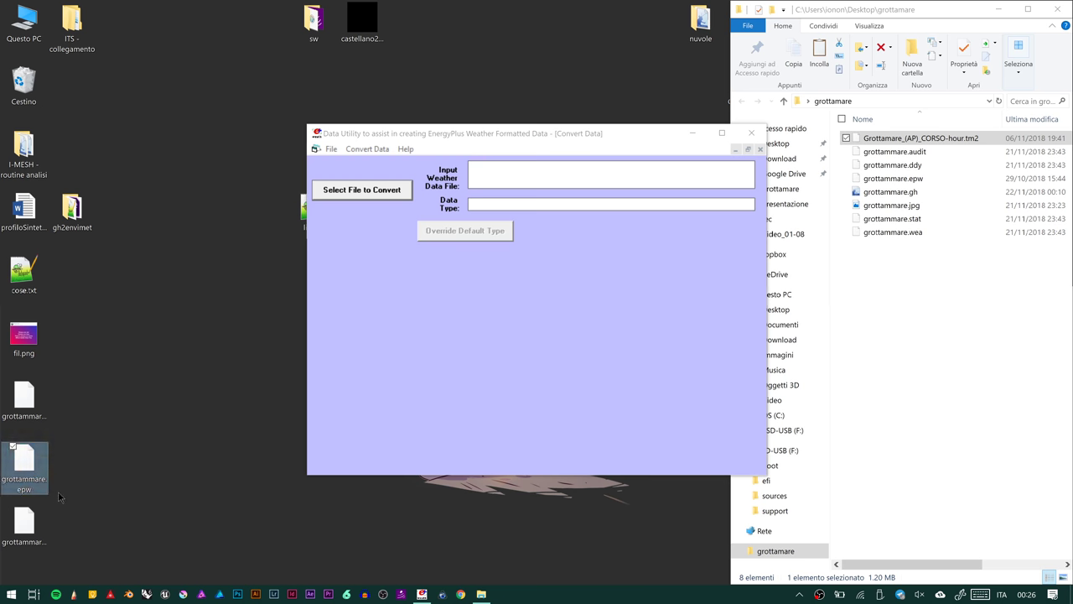
Examine the generated grottammare ddy, epw and stat files on the Desktop
left_click(39, 526)
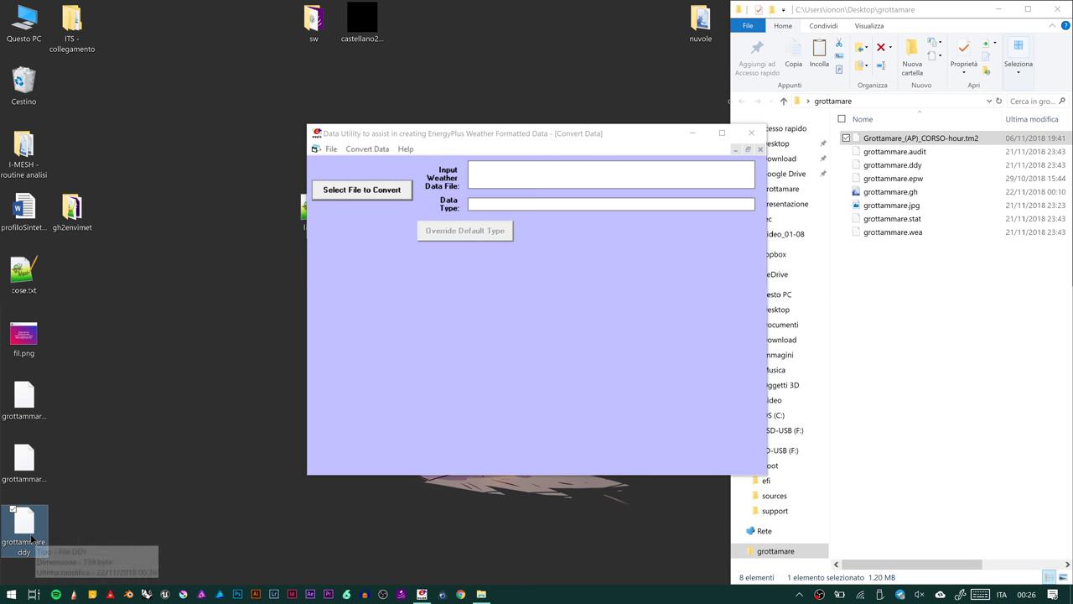
left_click(35, 472)
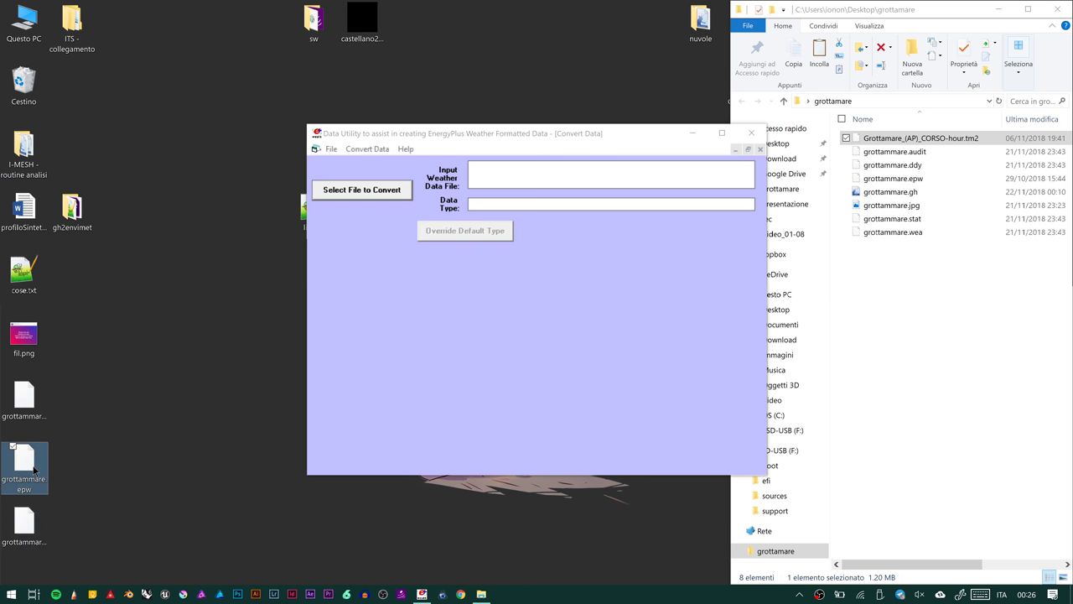
left_click(25, 405)
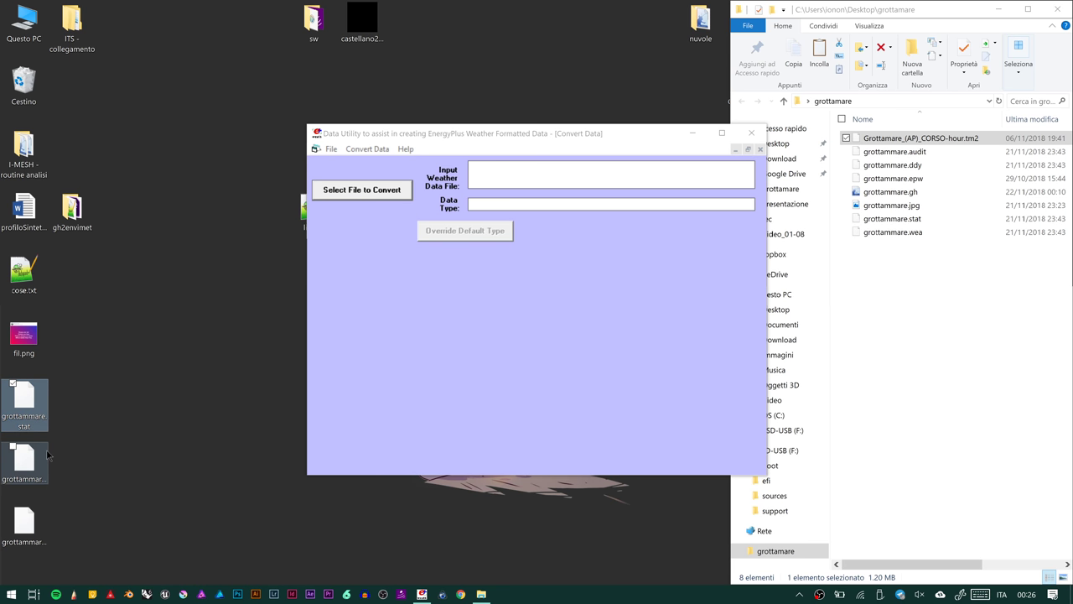
mouse_move(48, 454)
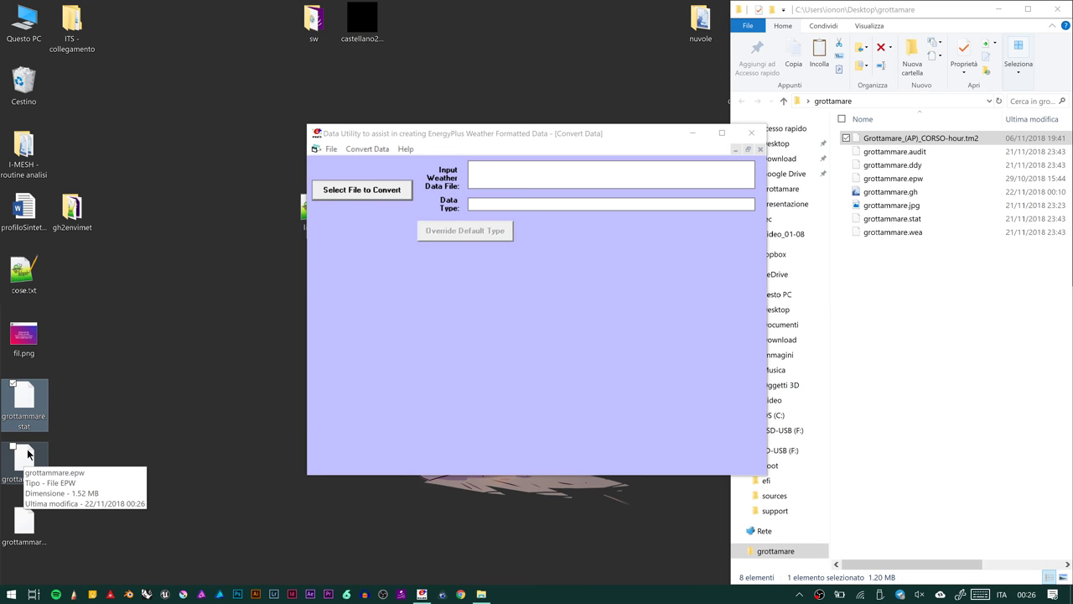
left_click(25, 460)
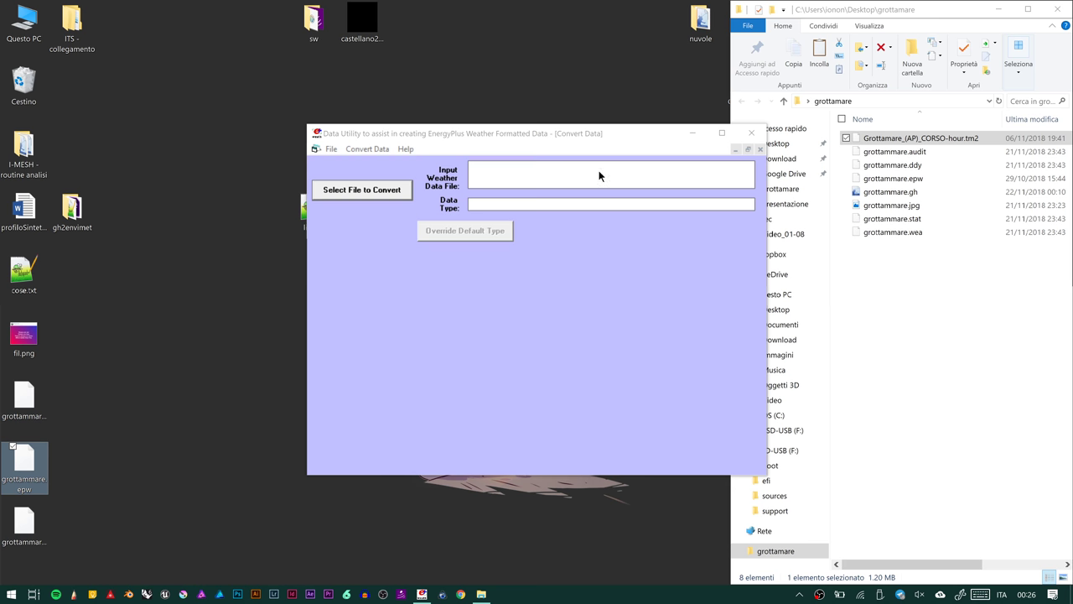
Set up a conversion of the grottamare folder's grottammare.epw to Square One WEA Data Format, and close the converter without running it
left_click(394, 191)
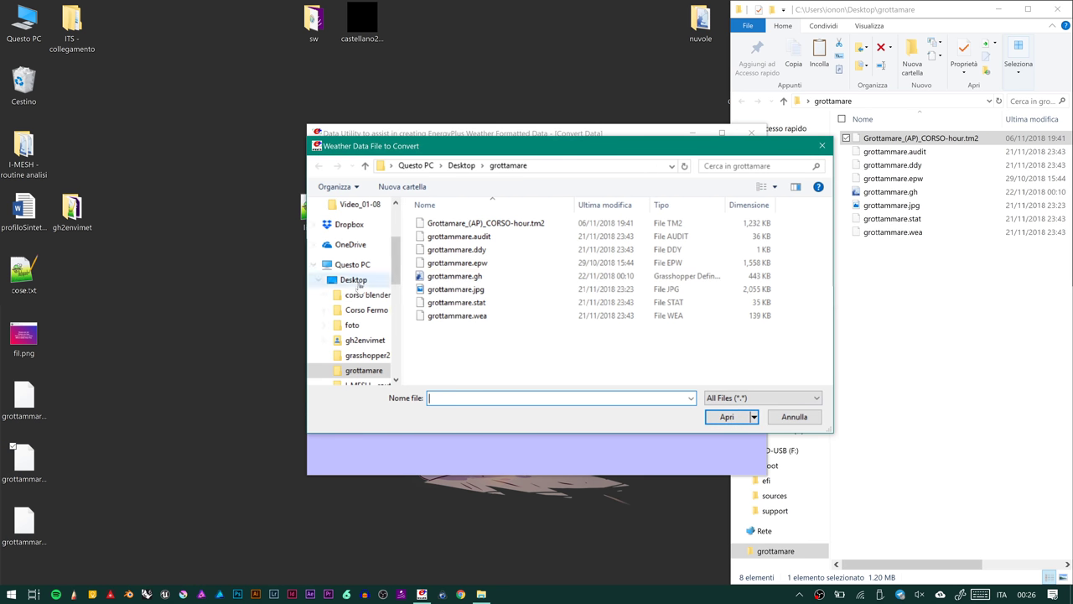
double_click(457, 263)
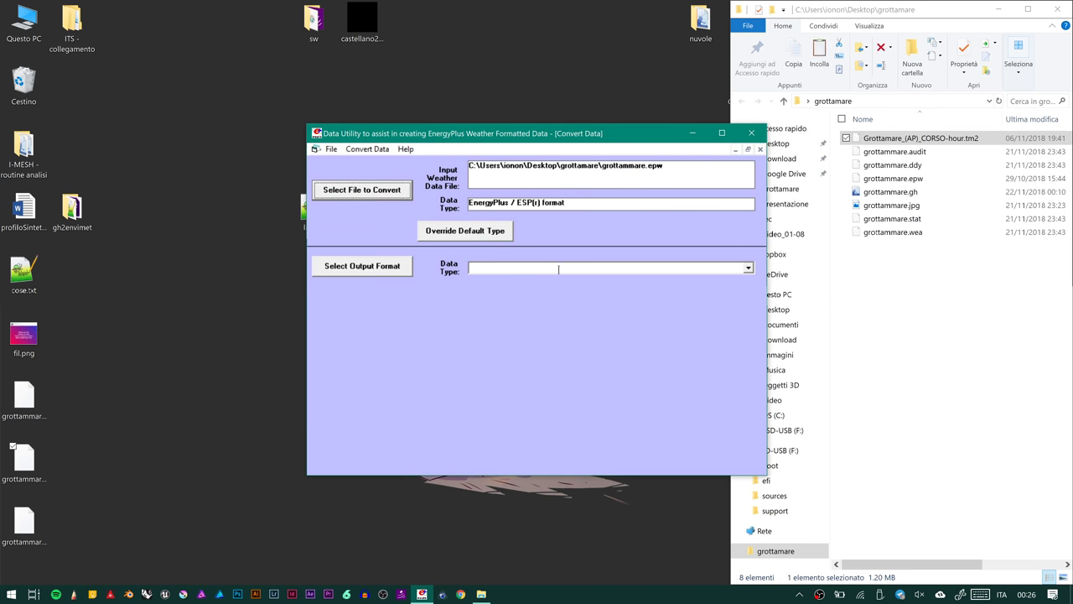
left_click(559, 268)
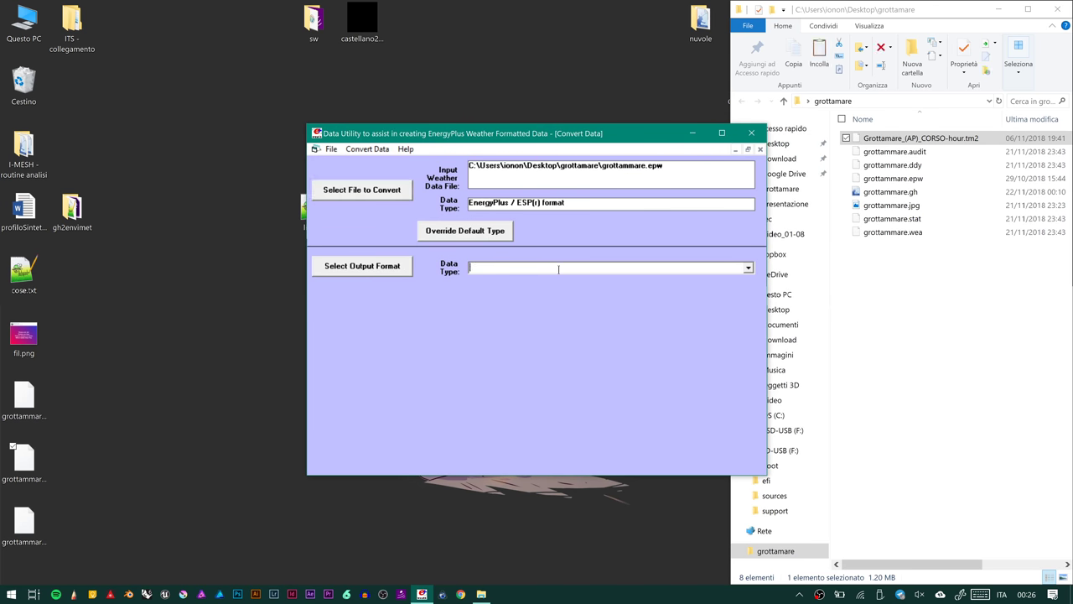
left_click(748, 268)
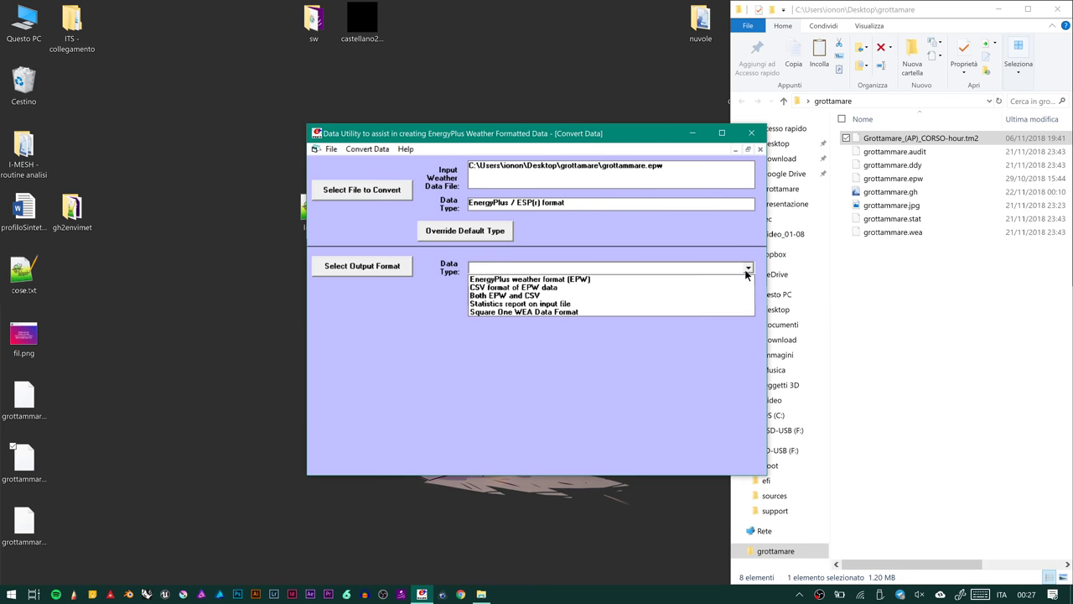
left_click(573, 311)
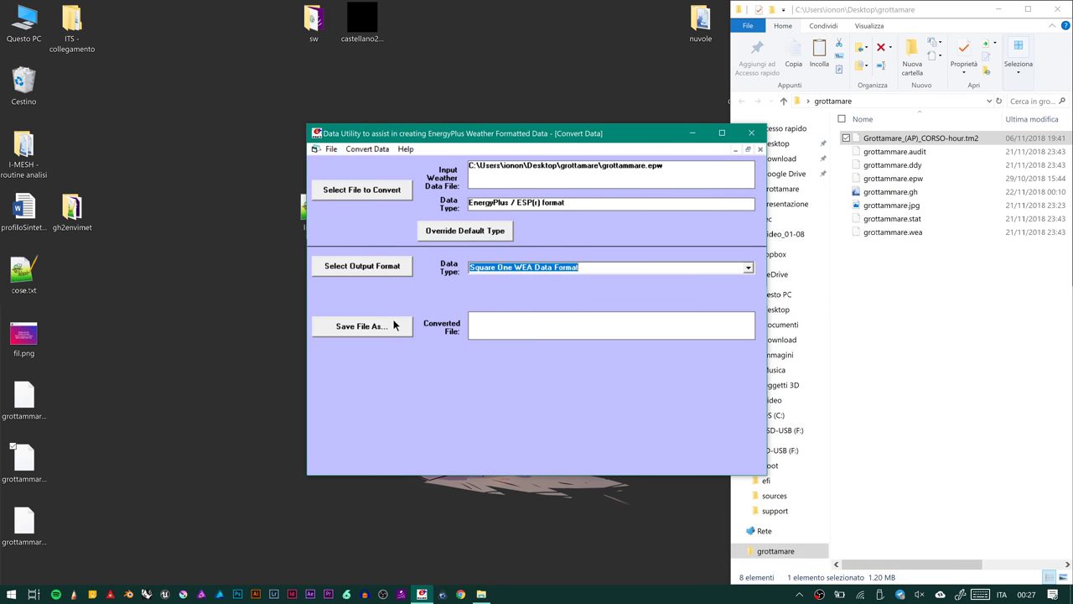
left_click(750, 134)
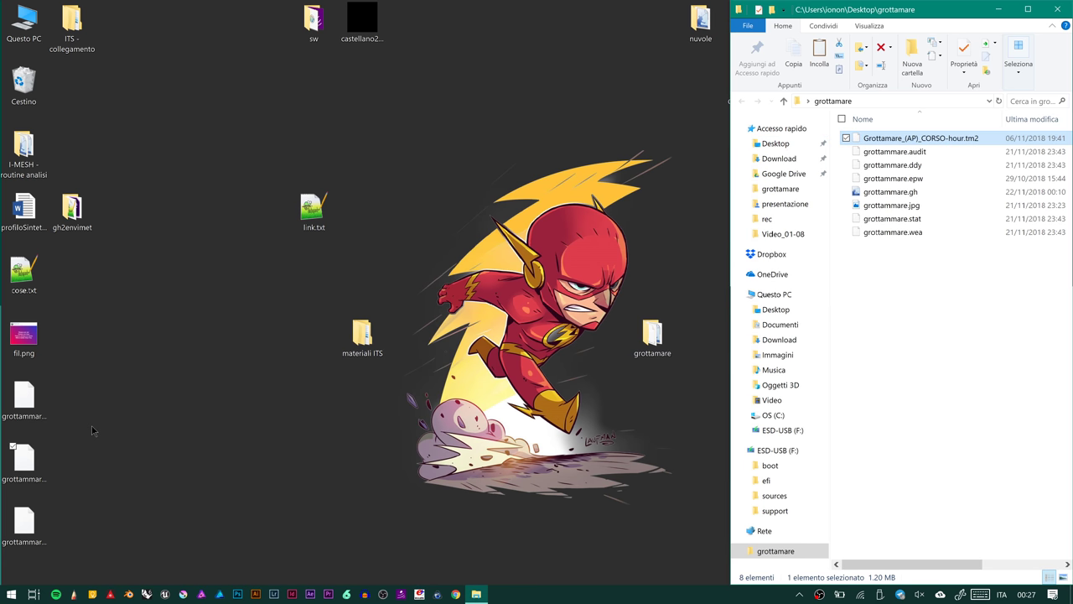
Delete the generated grottammare stat, epw and ddy files from the Desktop
left_click(93, 430)
left_click_drag(84, 398, 2, 591)
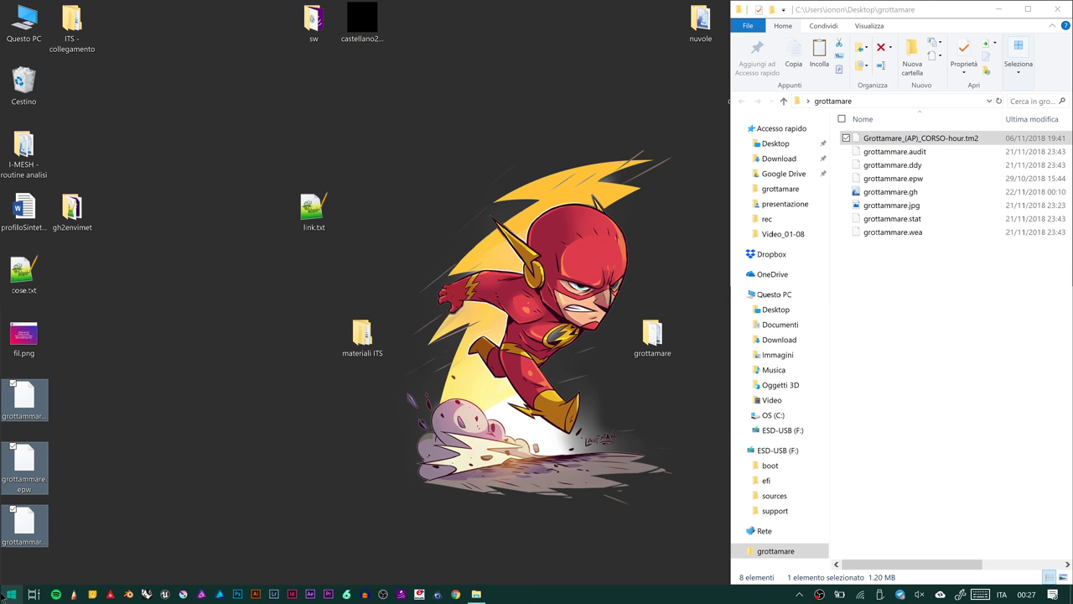
key("Delete")
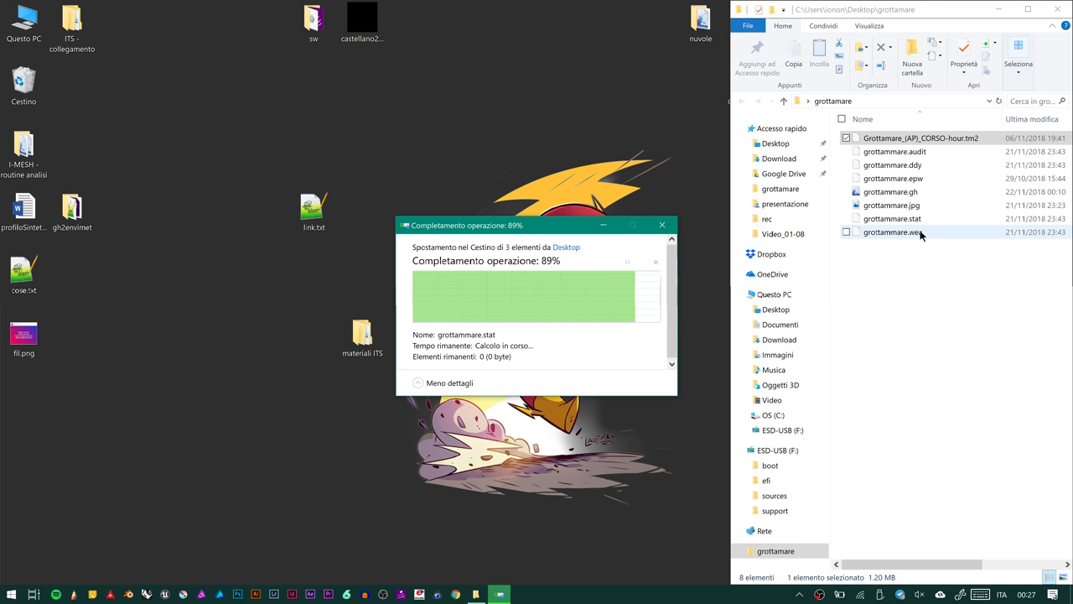
Delete grottammare.ddy and grottammare.audit from the grottamare folder, and approve removing the Desktop's grottammare.stat from Google Drive
left_click(915, 234)
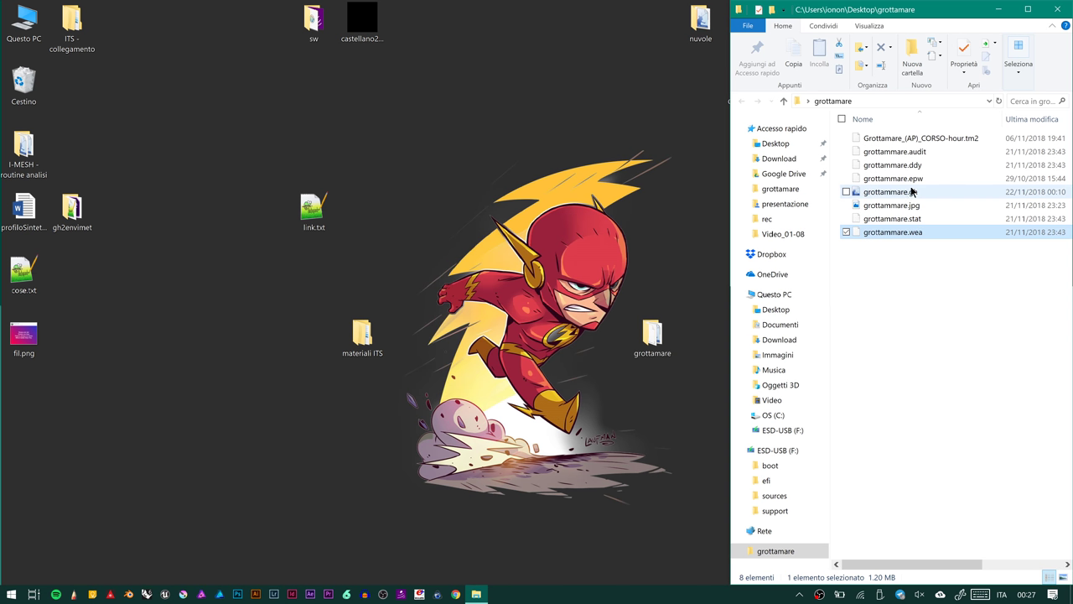
left_click(898, 178)
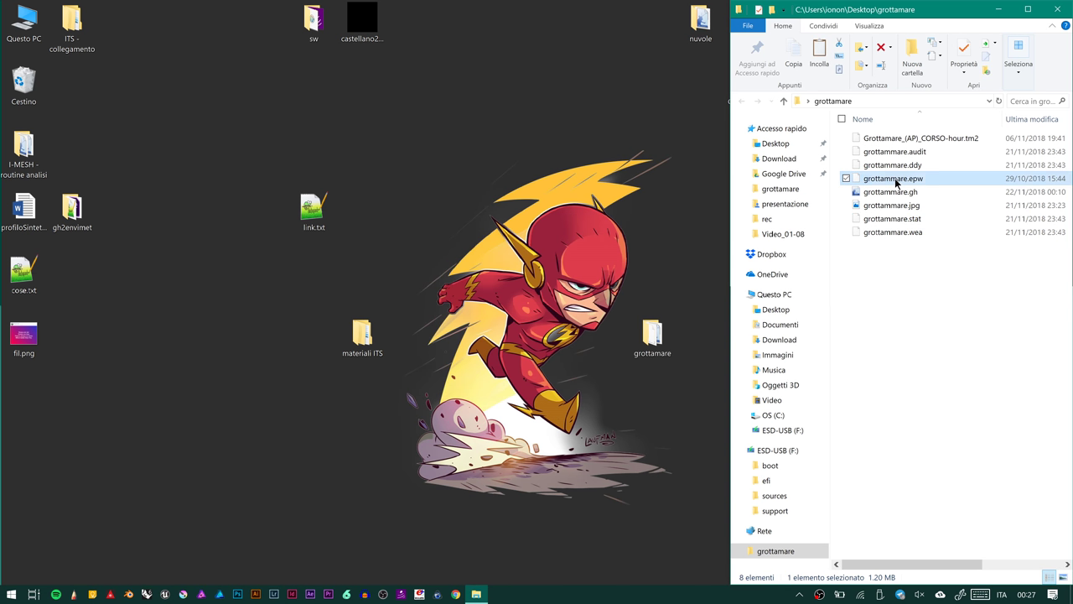
left_click(897, 168)
key("Delete")
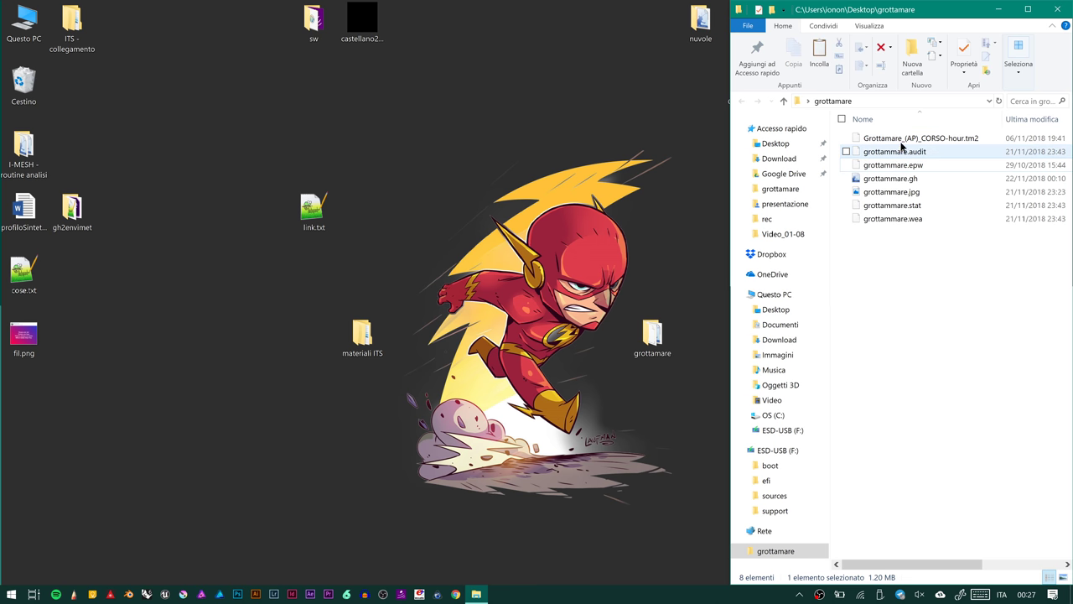
left_click(901, 152)
key("Delete")
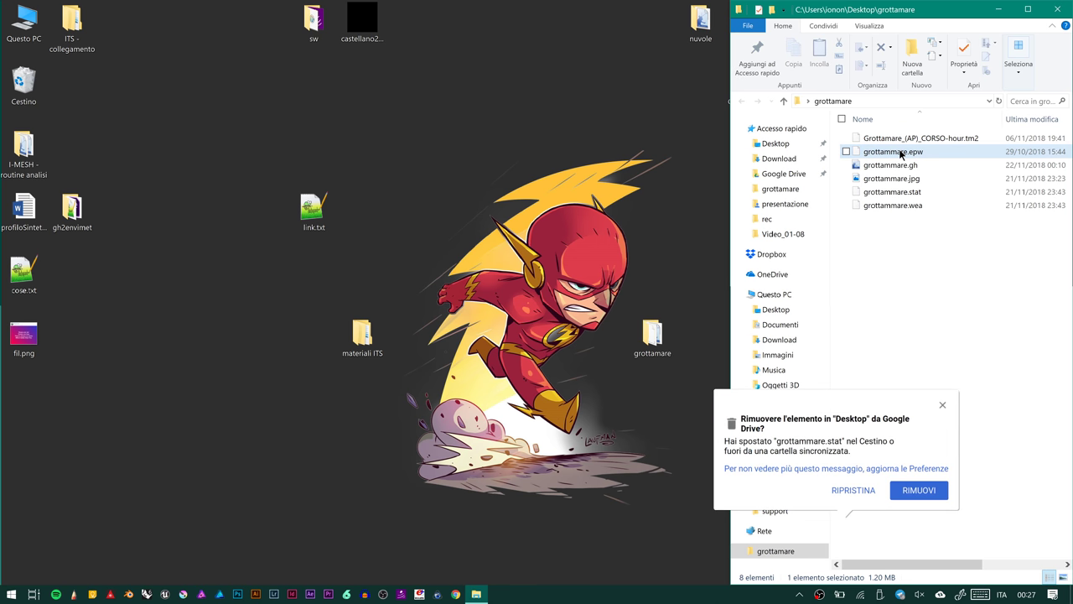
left_click(922, 491)
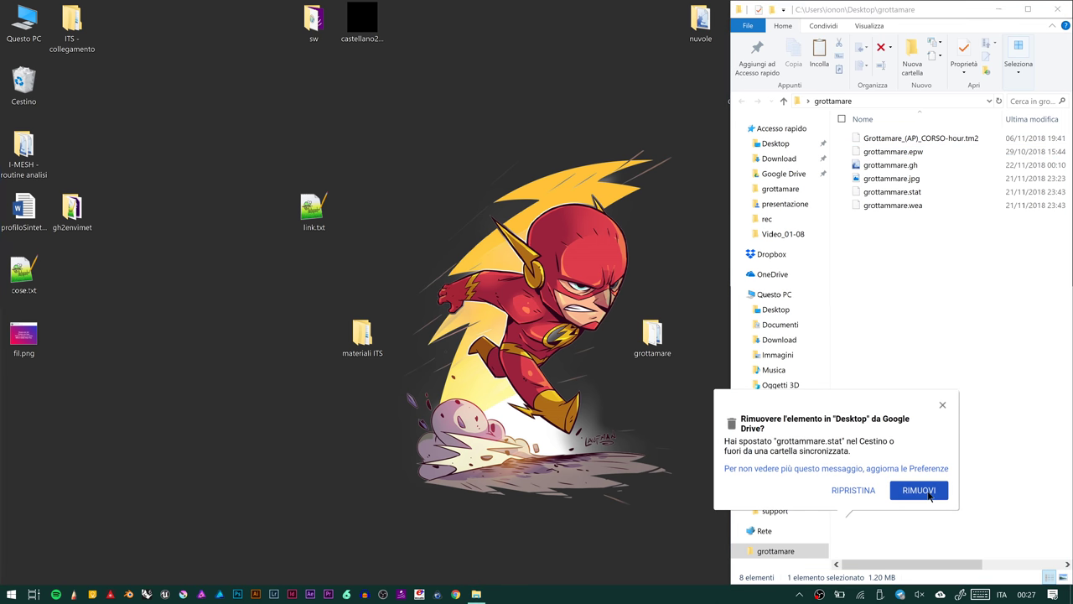
Open grottammare.jpg from the grottamare folder and place the photo window beside the folder window
left_click(907, 183)
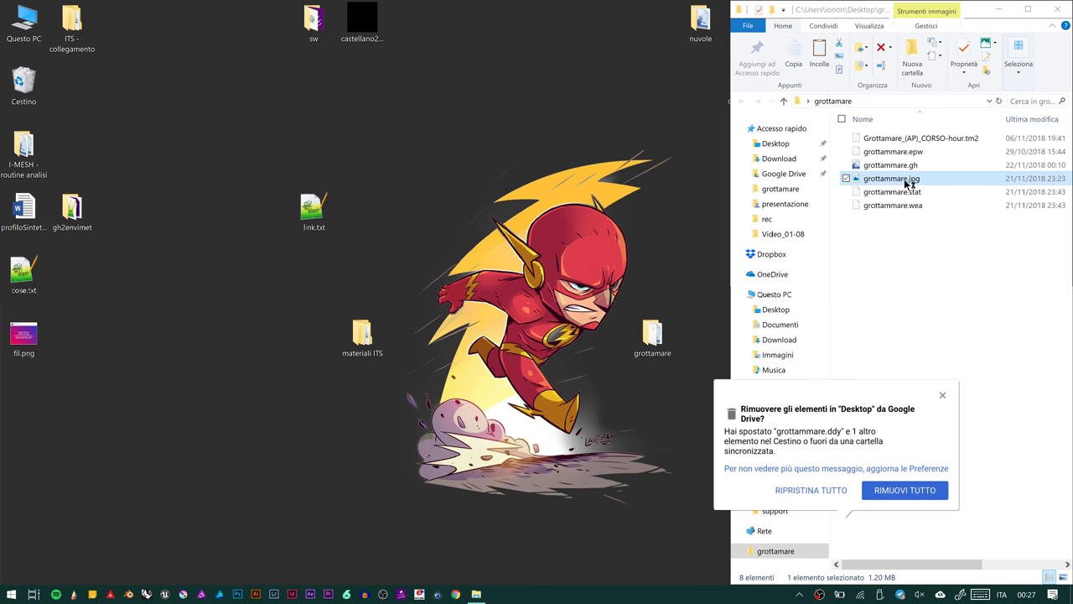
double_click(909, 184)
left_click(917, 491)
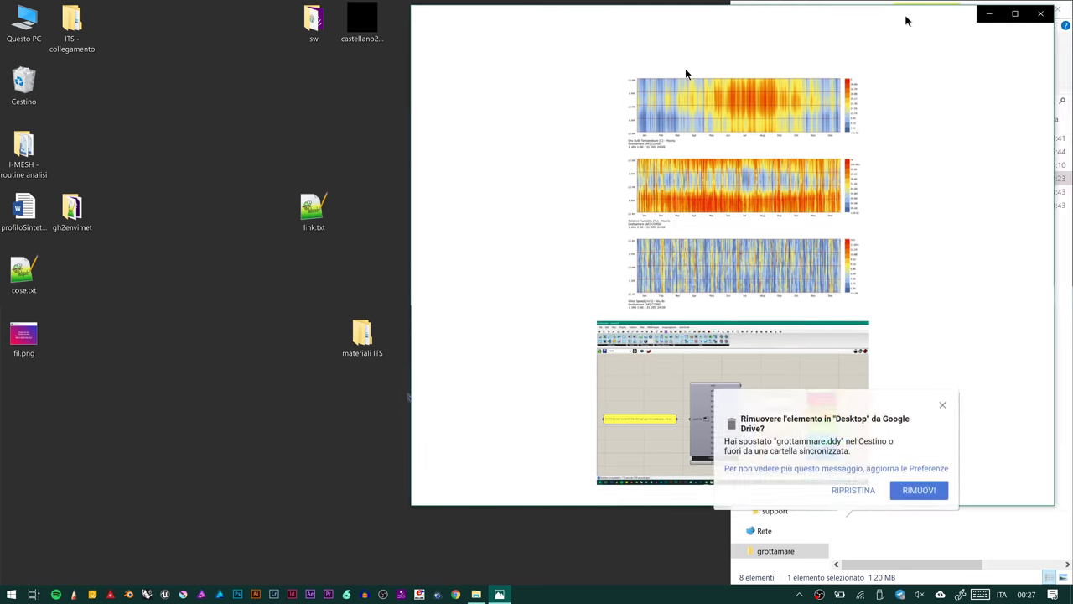
left_click_drag(905, 21, 8, 193)
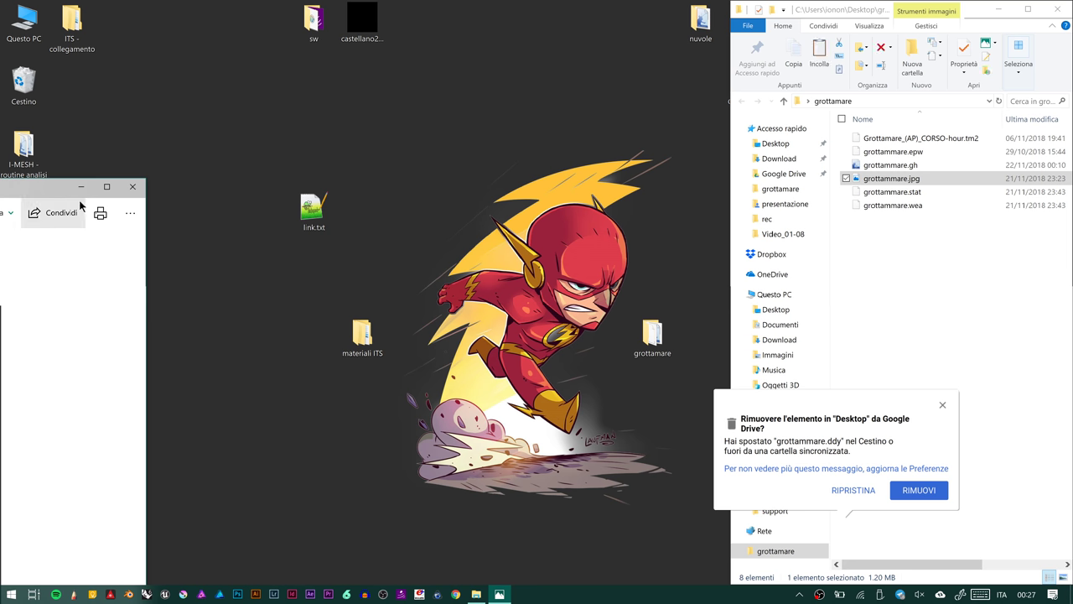
left_click_drag(55, 191, 1, 193)
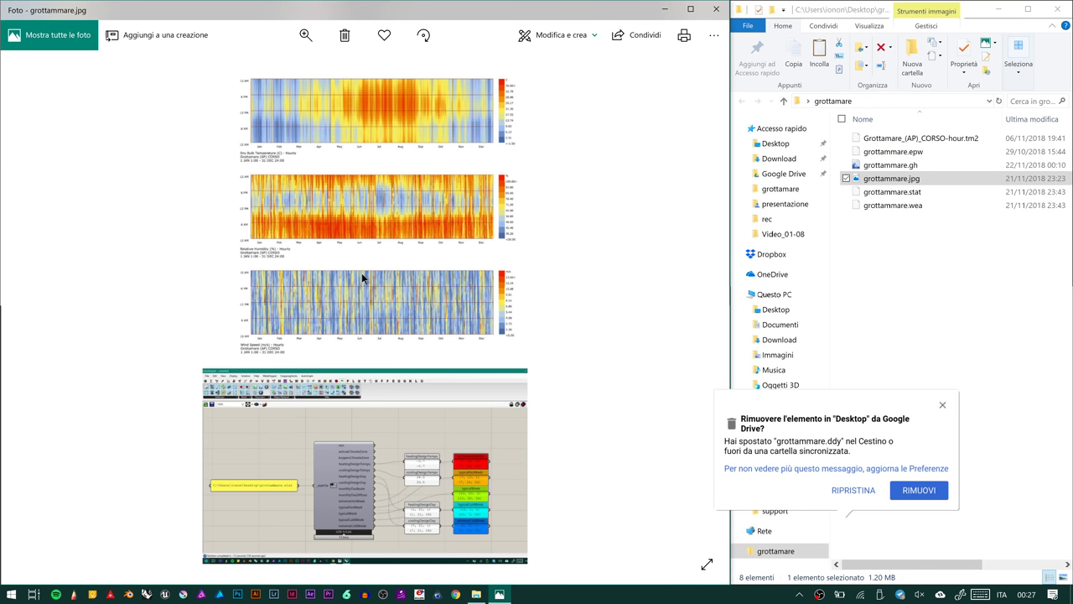
Examine the hourly dry bulb temperature, relative humidity and wind speed charts in the image, approve removing grottammare.audit from Google Drive, and close the image
scroll(397, 78, "up", 2)
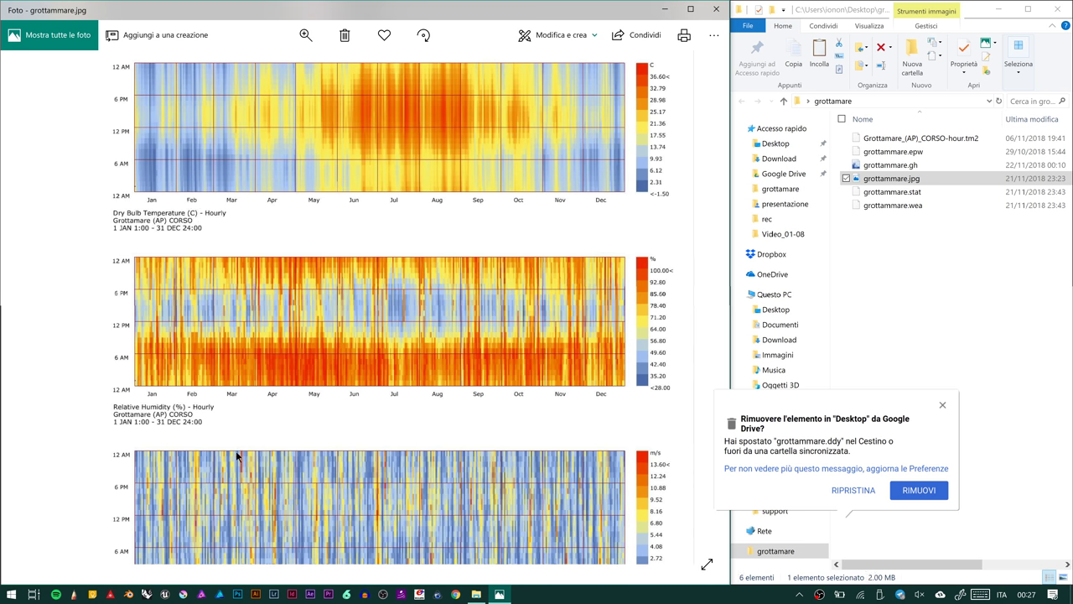
scroll(236, 455, "down", 2)
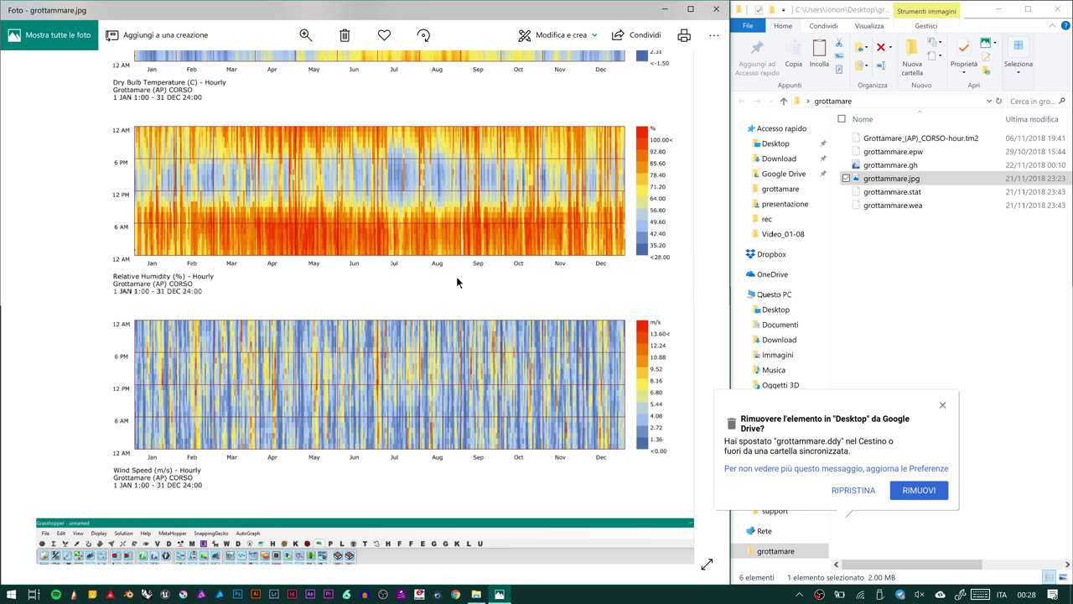
scroll(458, 280, "up", 3)
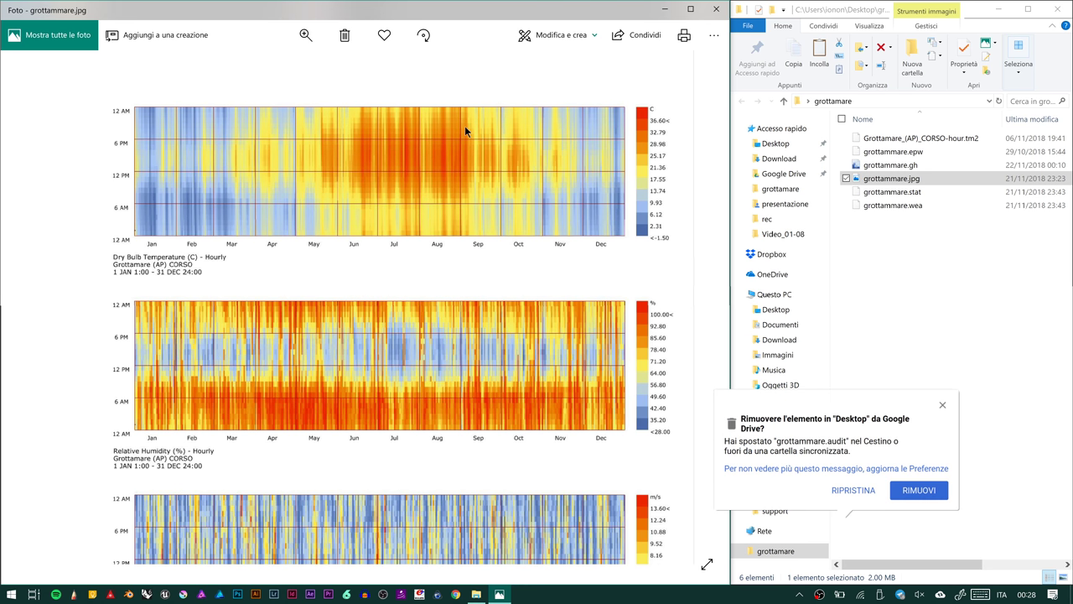
left_click(936, 496)
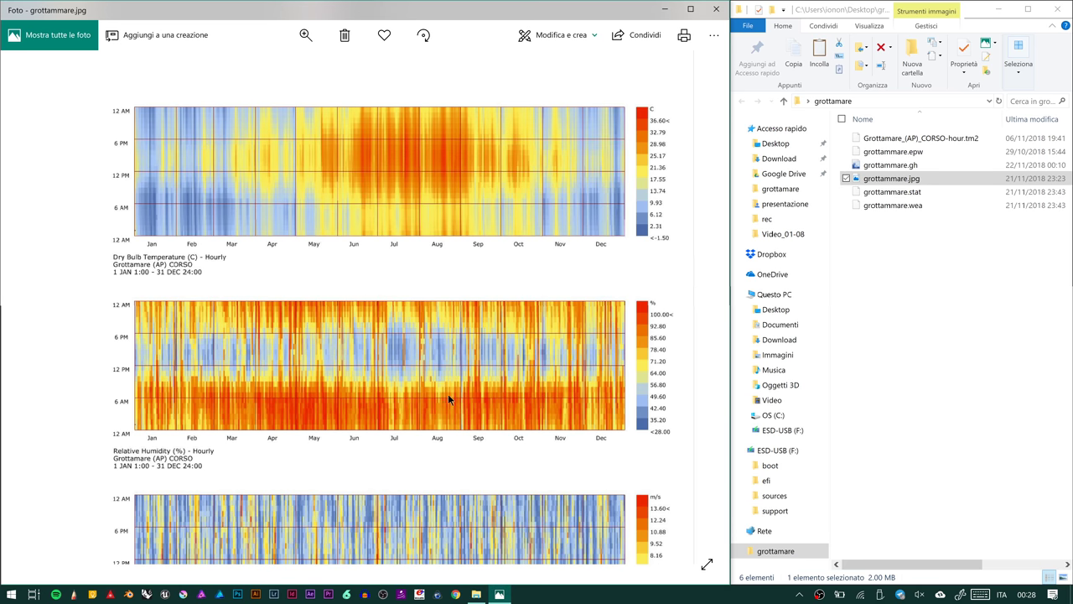
left_click_drag(452, 401, 411, 388)
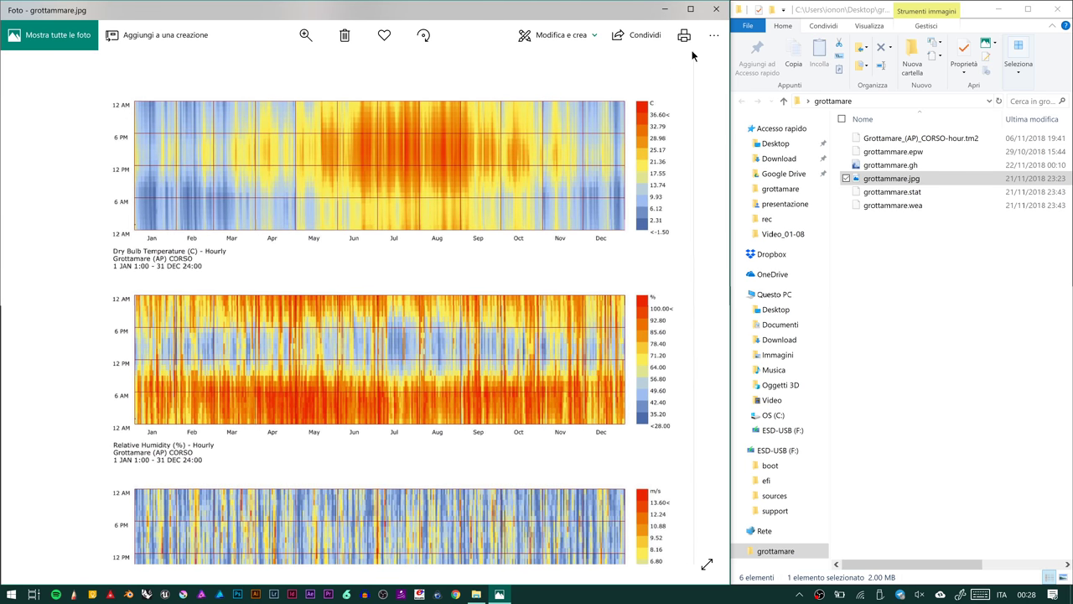
left_click(716, 10)
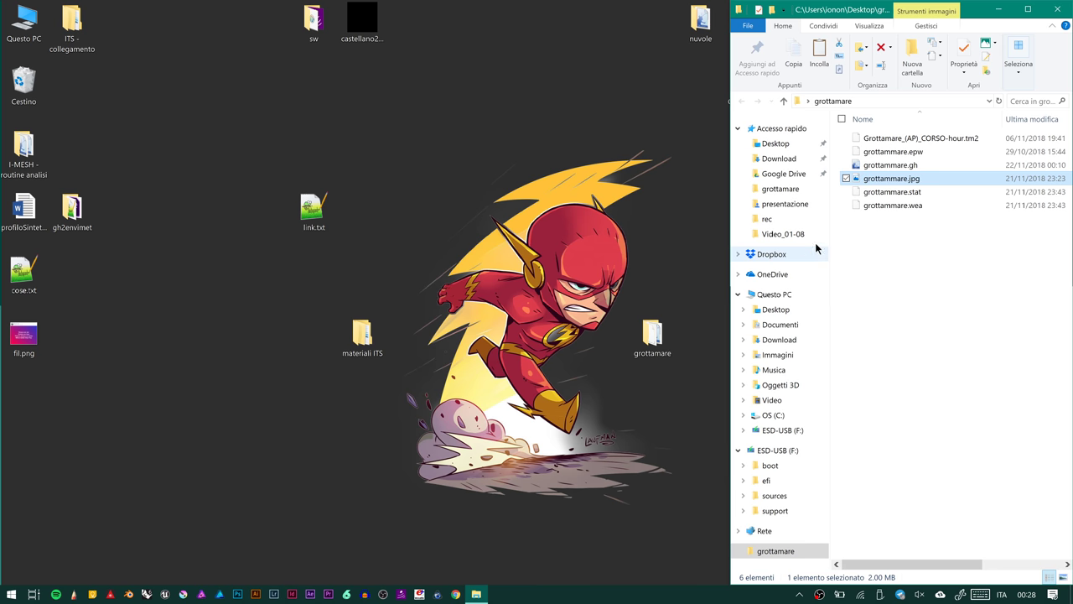
Open grottammare.gh from the grottamare folder, declining the Sunflower update, and maximize the Grasshopper window
double_click(900, 167)
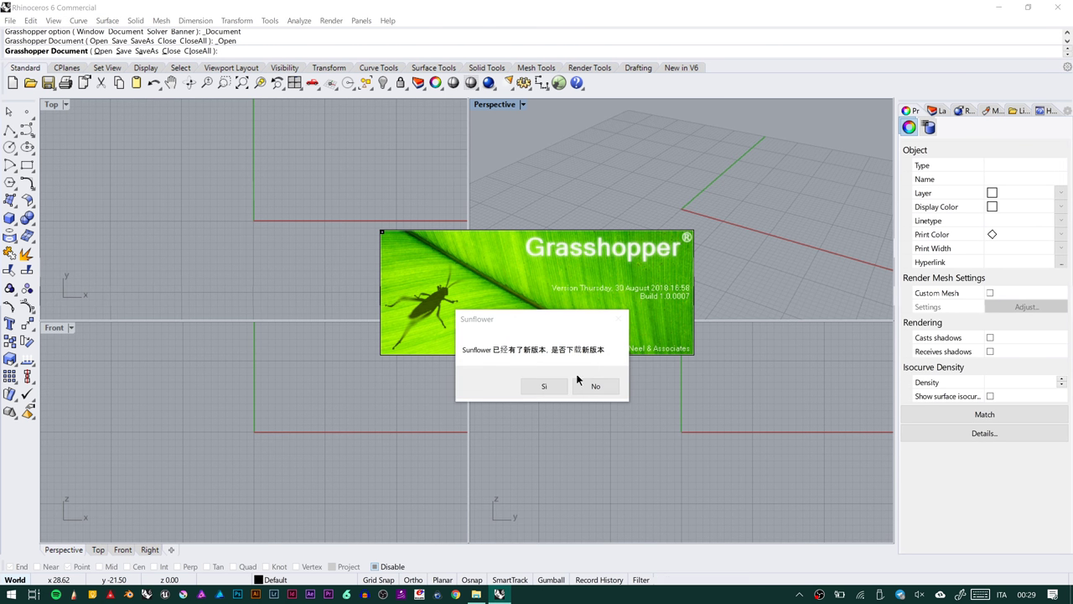
left_click(596, 386)
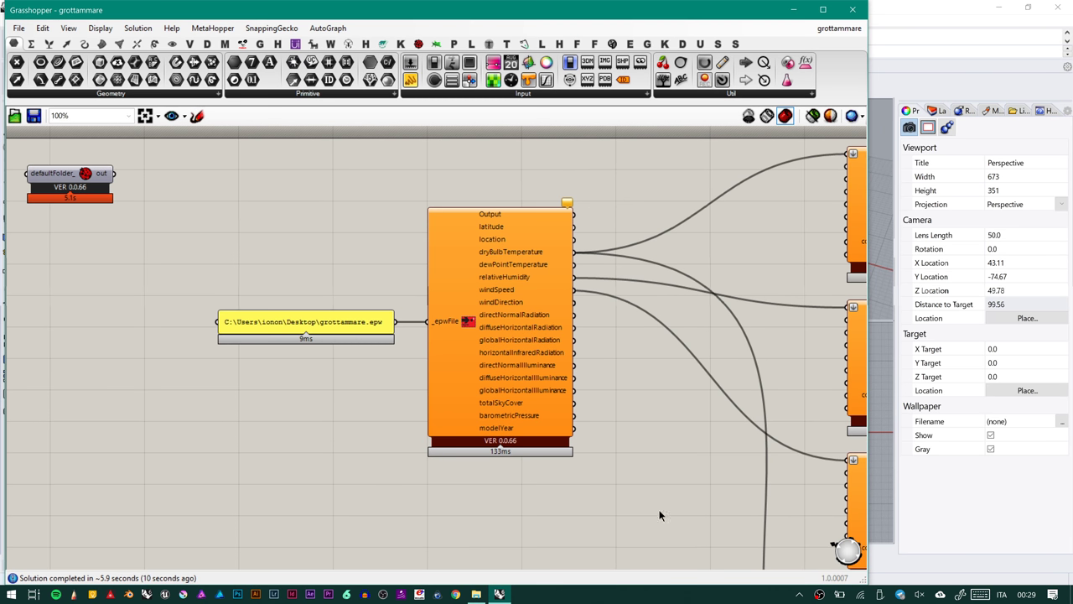
left_click(826, 10)
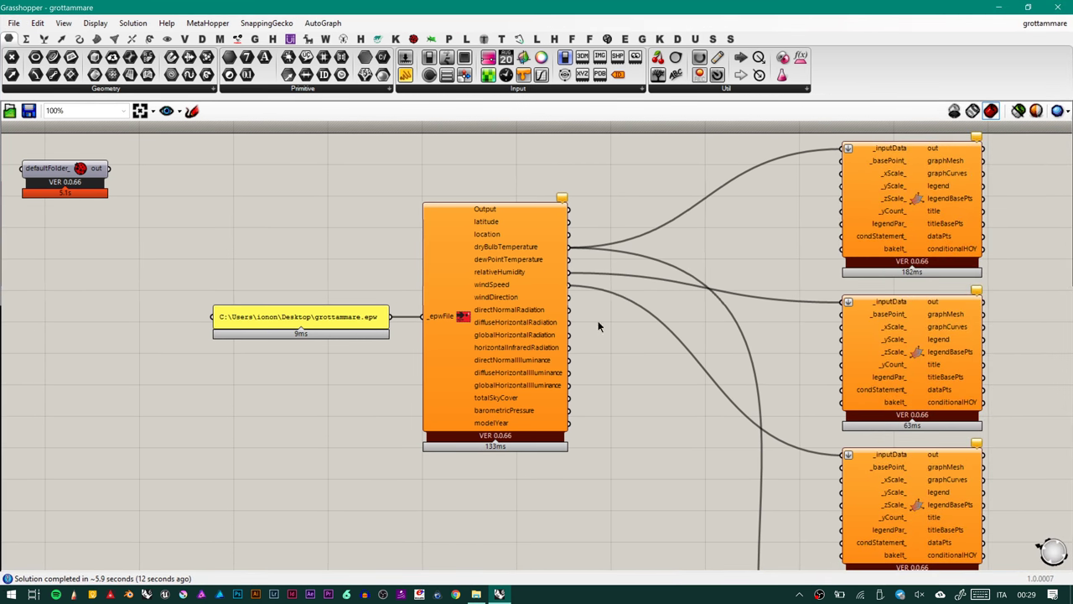
Copy the grottamare folder's full path in File Explorer and return to the Grasshopper panel that feeds the _epwFile input
scroll(590, 316, "down", 6)
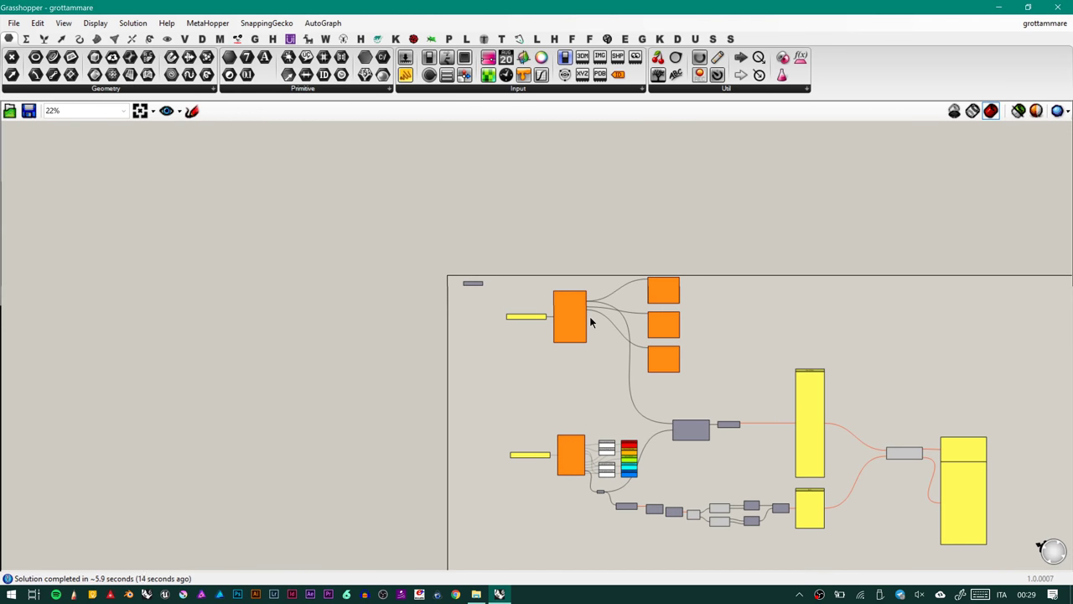
scroll(542, 307, "up", 4)
scroll(542, 304, "up", 2)
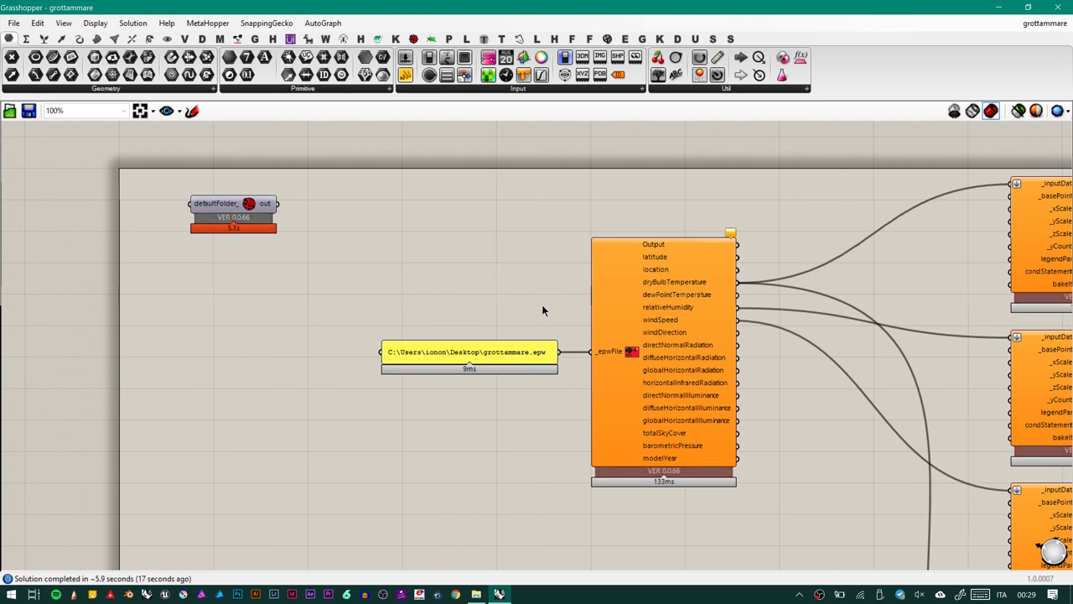
left_click(498, 352)
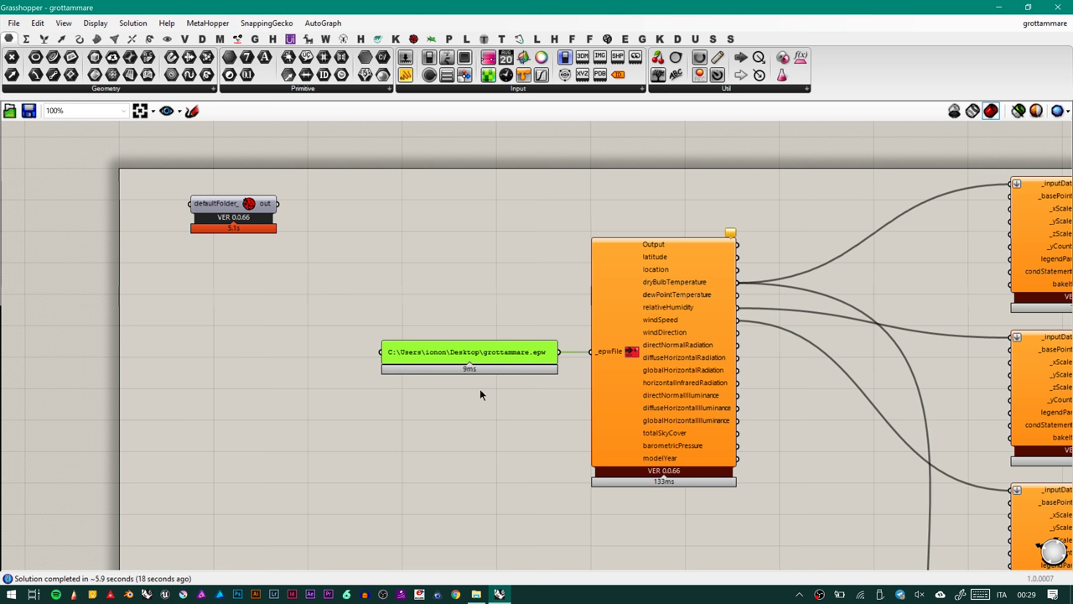
left_click(475, 594)
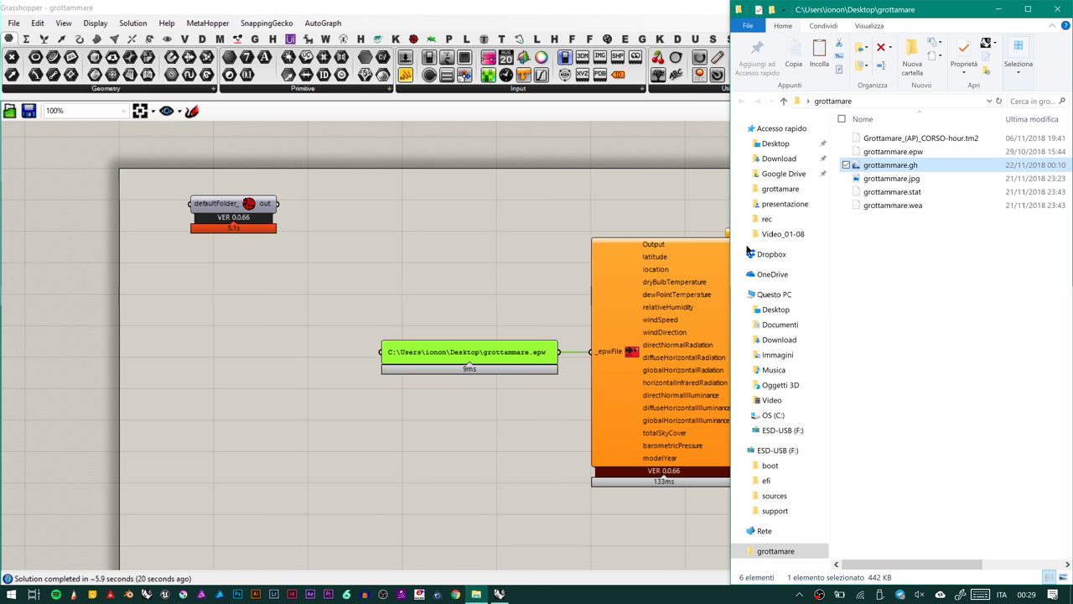
left_click(912, 102)
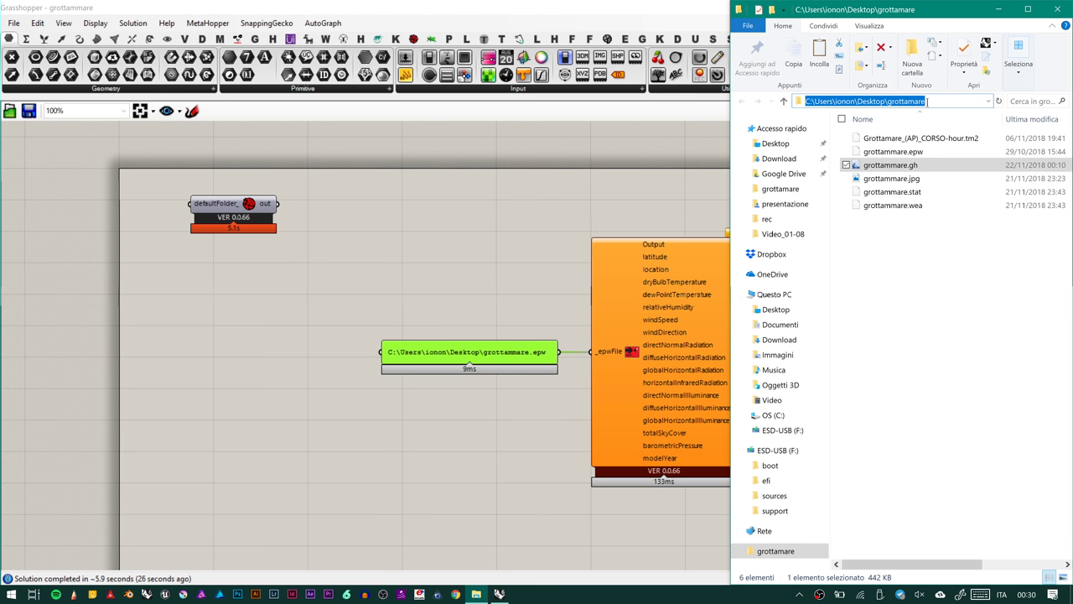
right_click(927, 101)
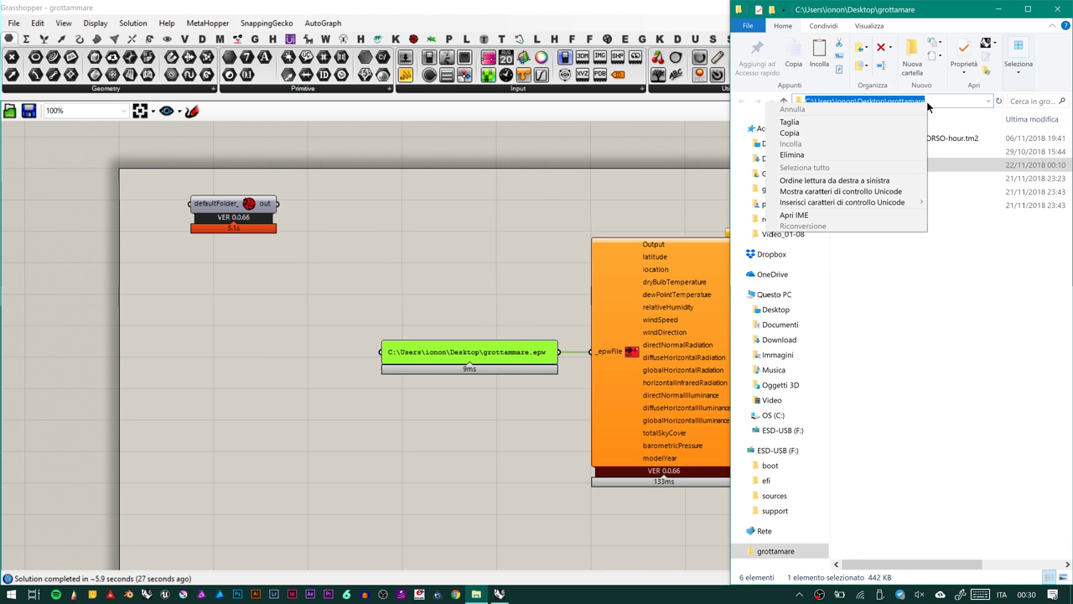
left_click(870, 140)
left_click(493, 353)
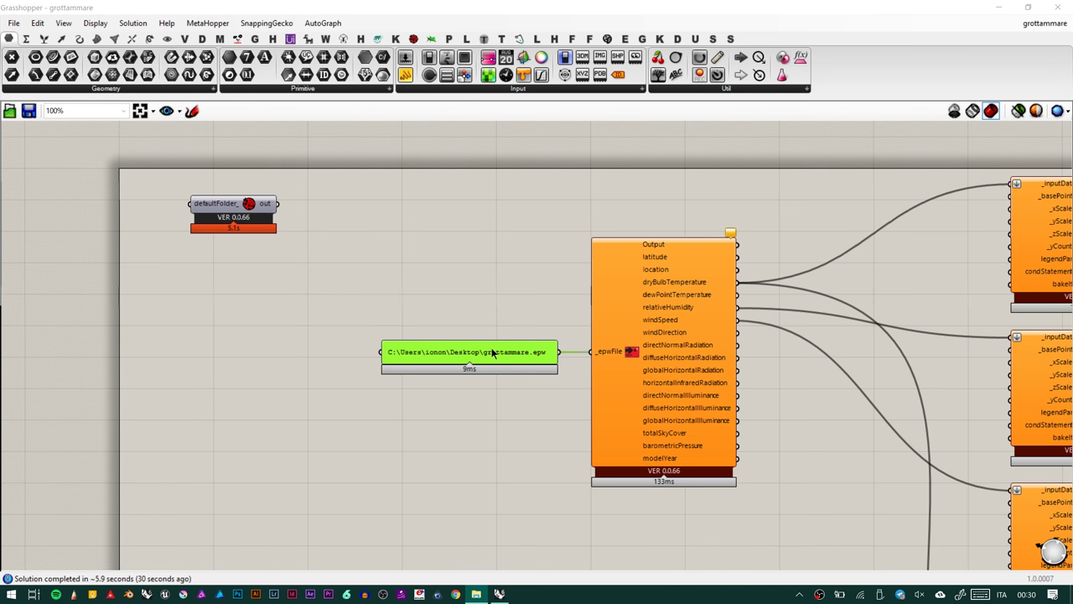